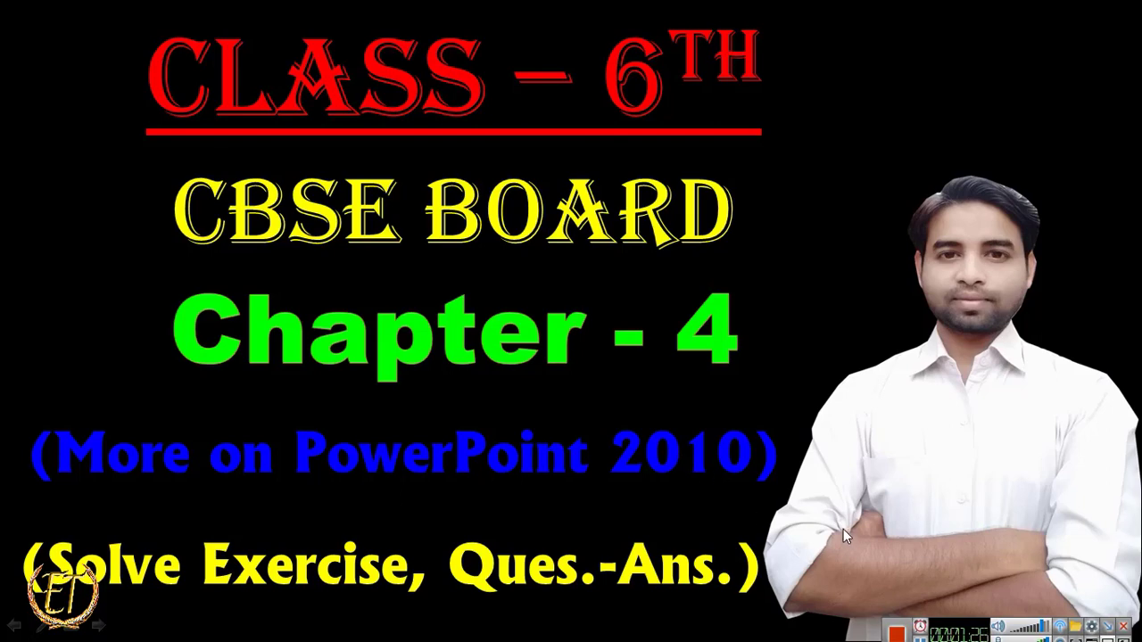
Step: Advance from the Chapter 4 title slide to the 'Tick the correct option' worksheet
click(798, 317)
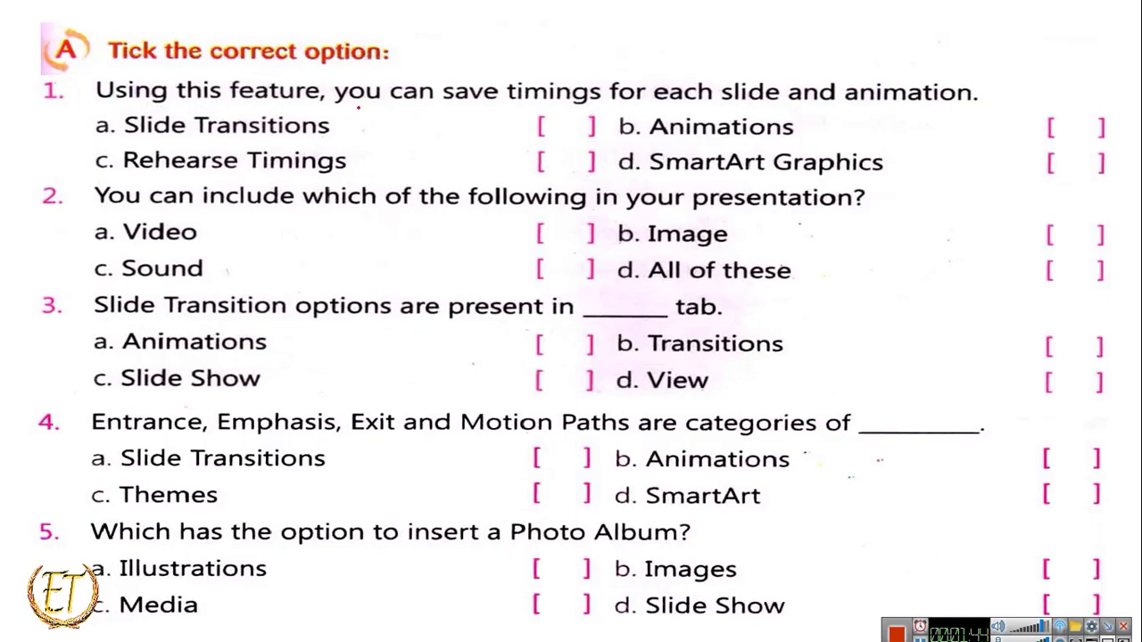
Step: With the pen, underline 'you can save timings' and circle question 3's blank, then switch to Presentation2
drag(359, 106, 574, 102)
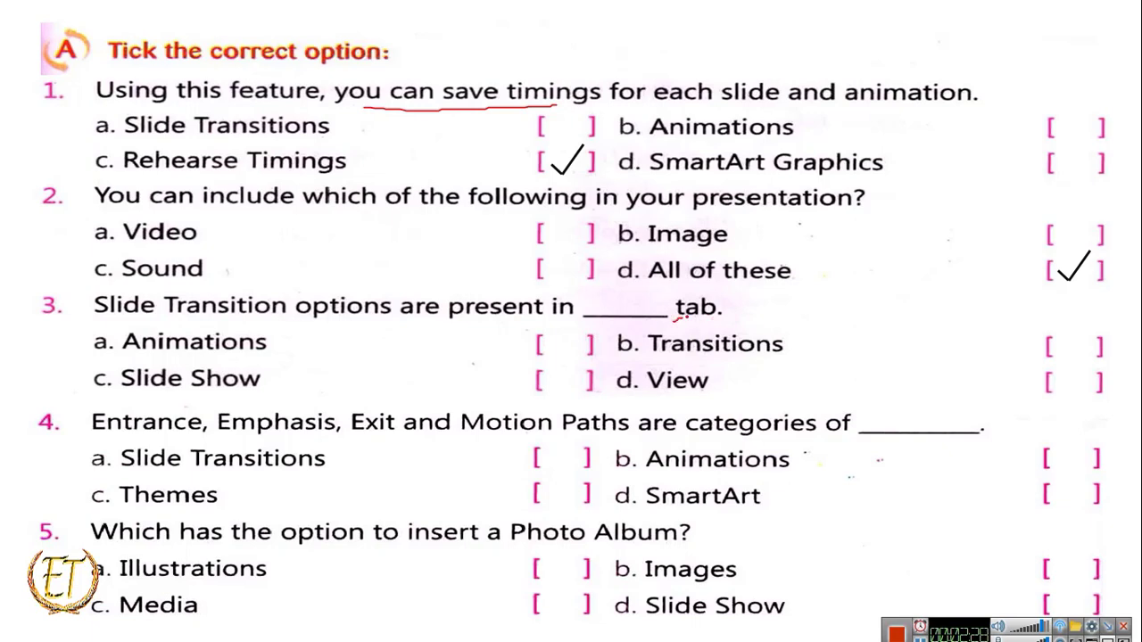
mouse_move(700, 314)
mouse_down()
mouse_move(754, 296)
mouse_move(637, 304)
mouse_move(679, 320)
mouse_up()
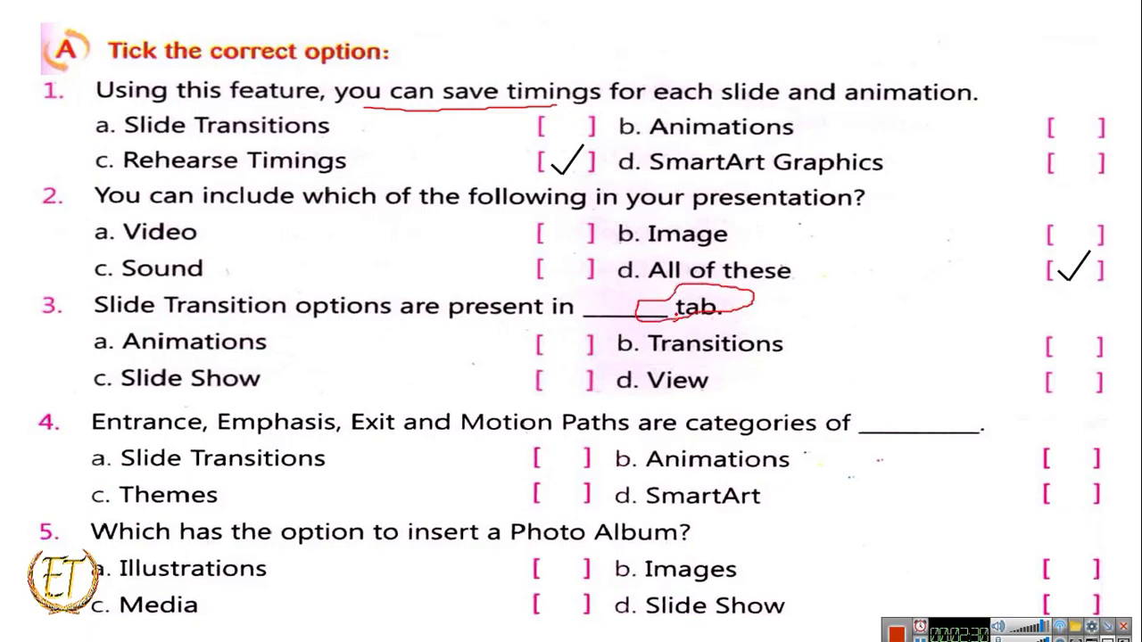
key(alt+Tab)
key(Tab)
key(Tab)
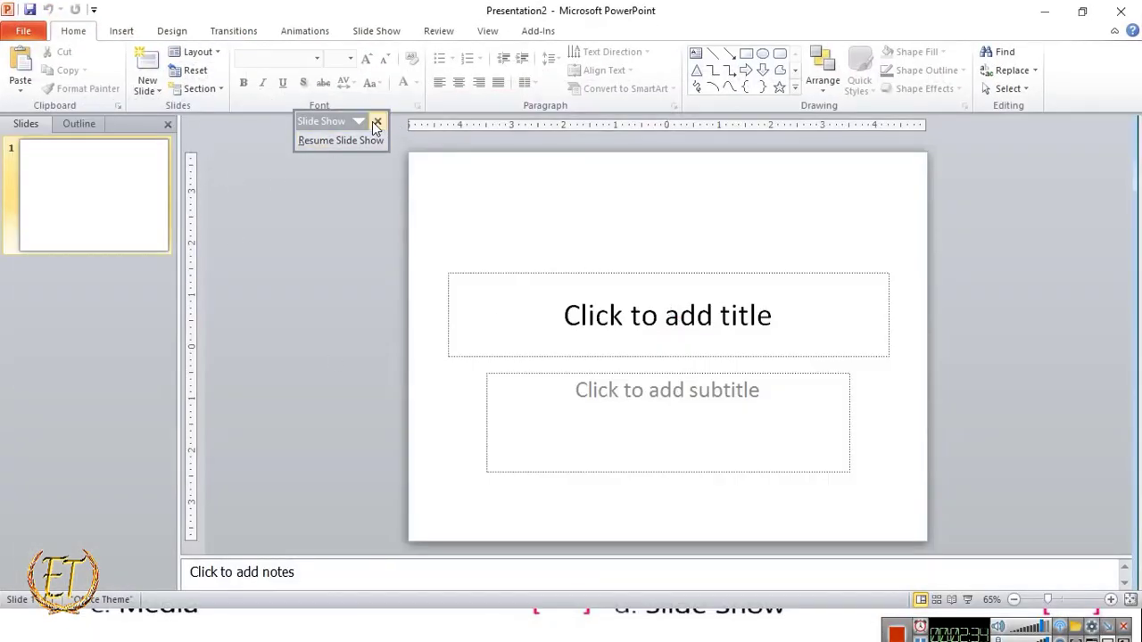
Step: Show the Insert, Design and Transitions tabs in Presentation2, then return to the quiz slide show
click(376, 122)
click(120, 30)
click(171, 31)
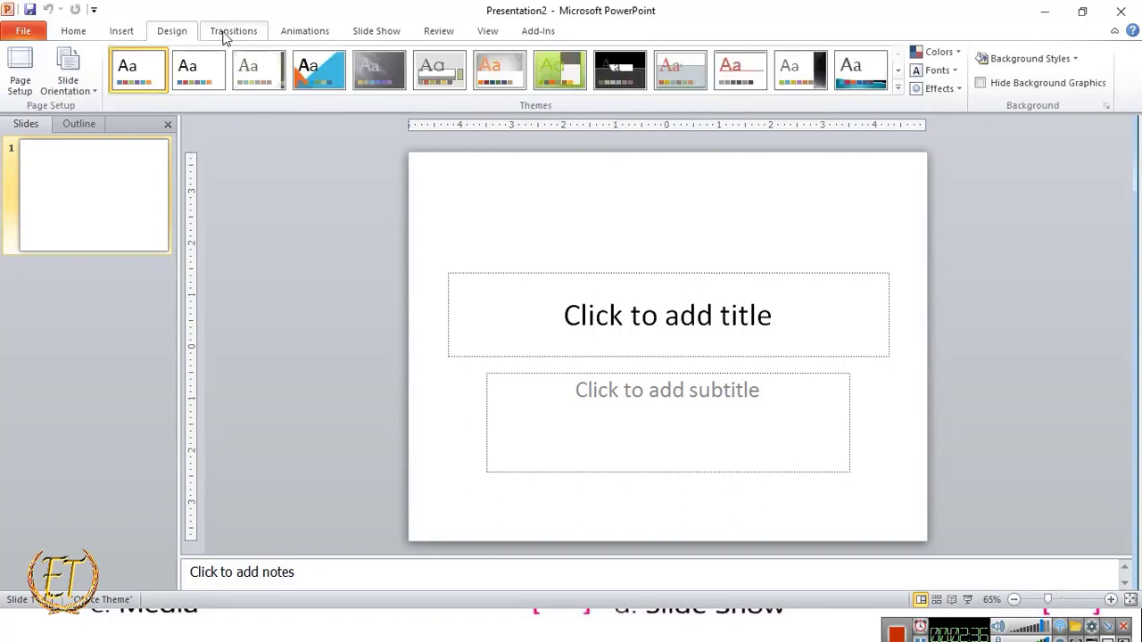
click(245, 32)
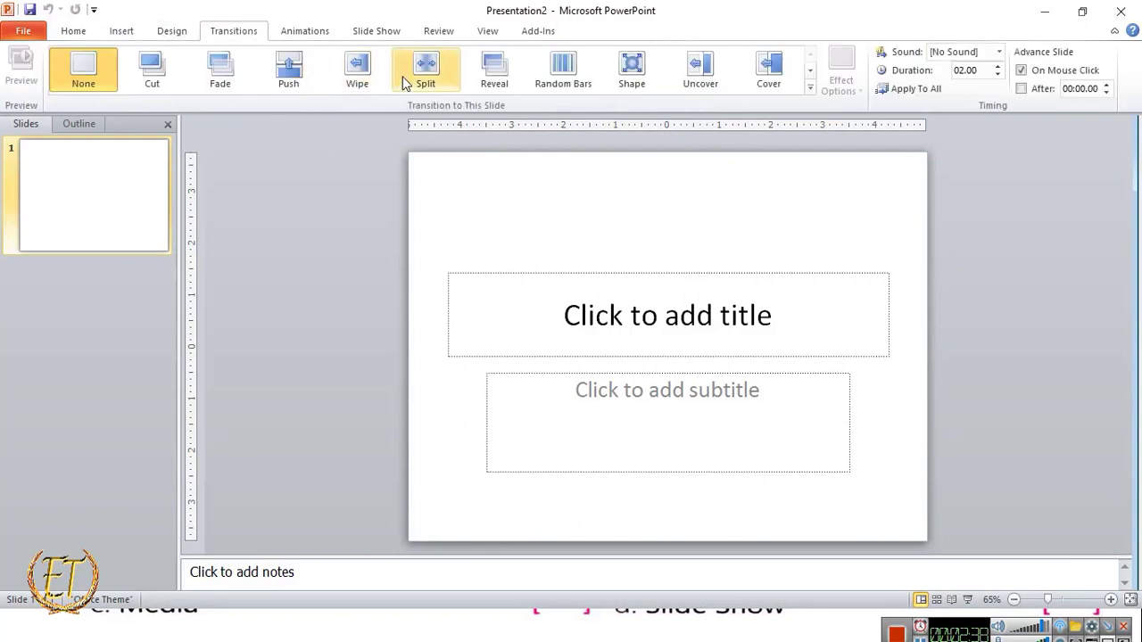
click(116, 34)
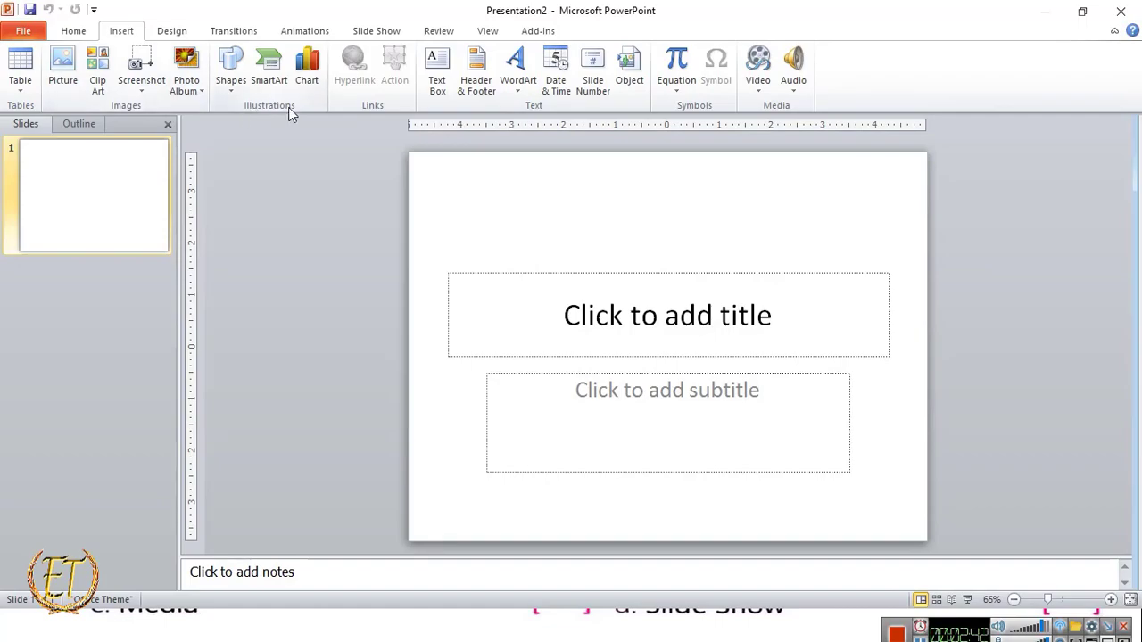
key(alt+Tab)
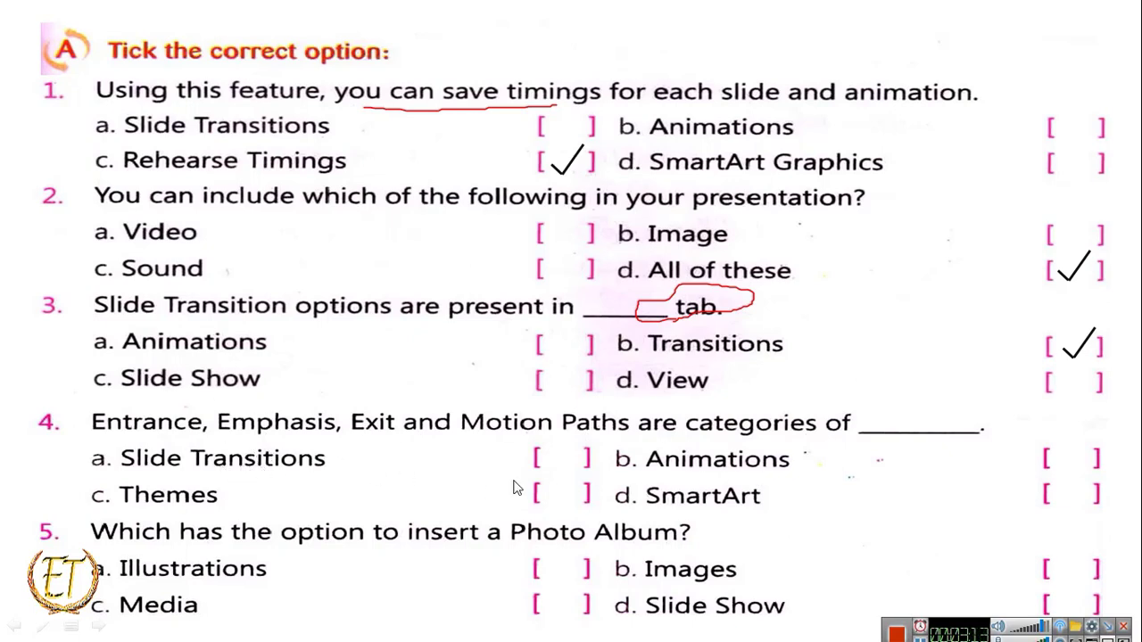
Step: Reveal the b. Animations tick for question 4 and bring blank Presentation2 to the front
click(743, 526)
key(alt+Tab)
key(alt+Tab)
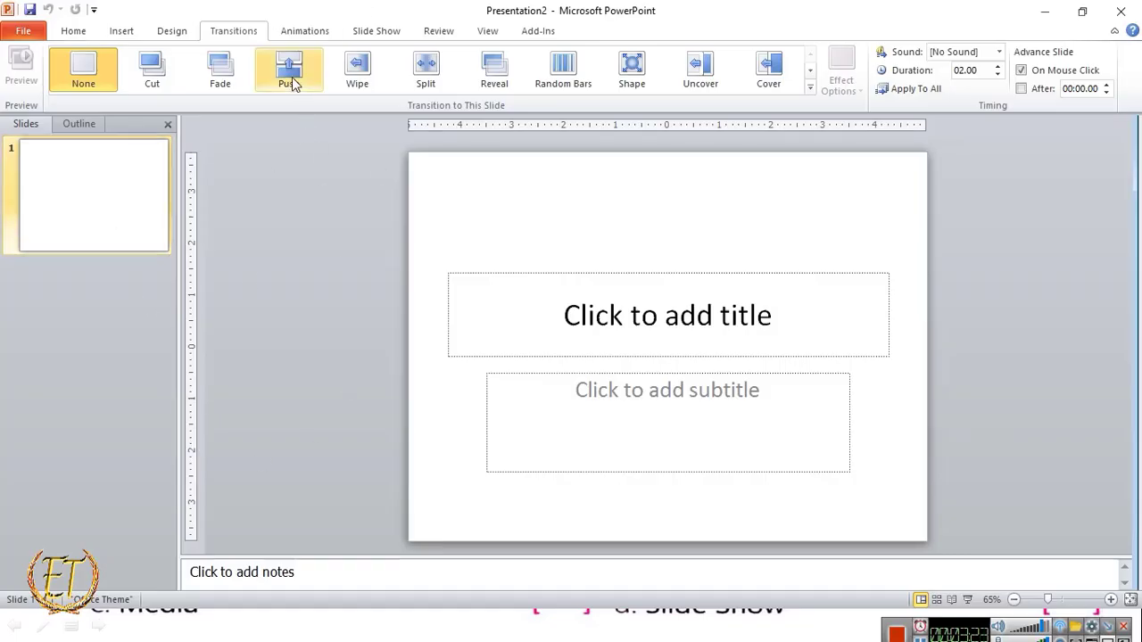
key(alt+Tab)
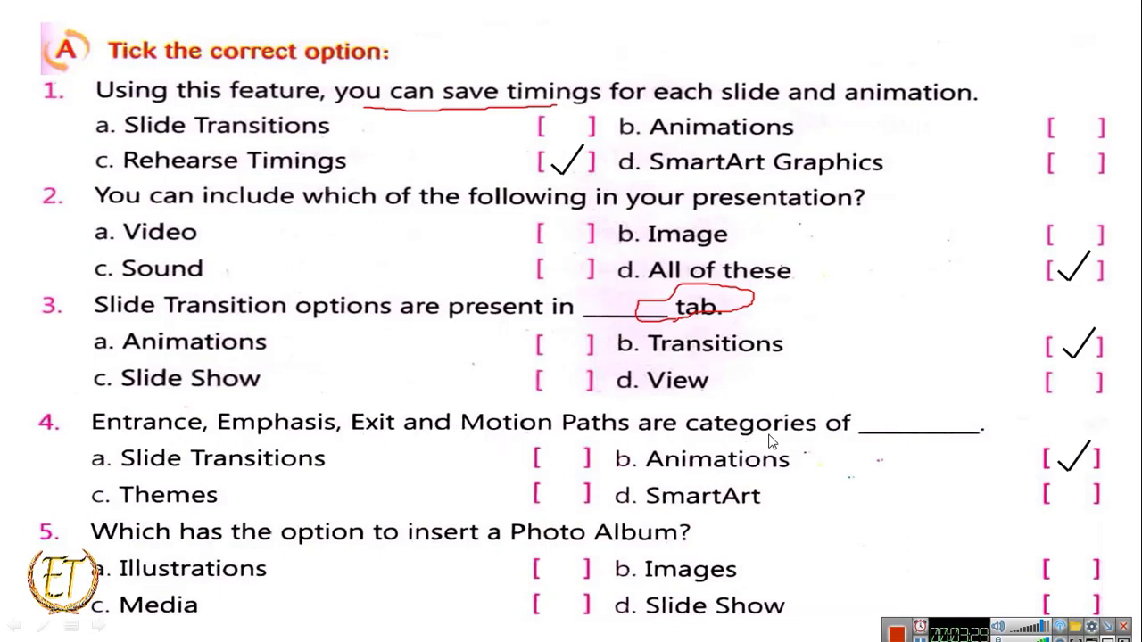
key(alt+Tab)
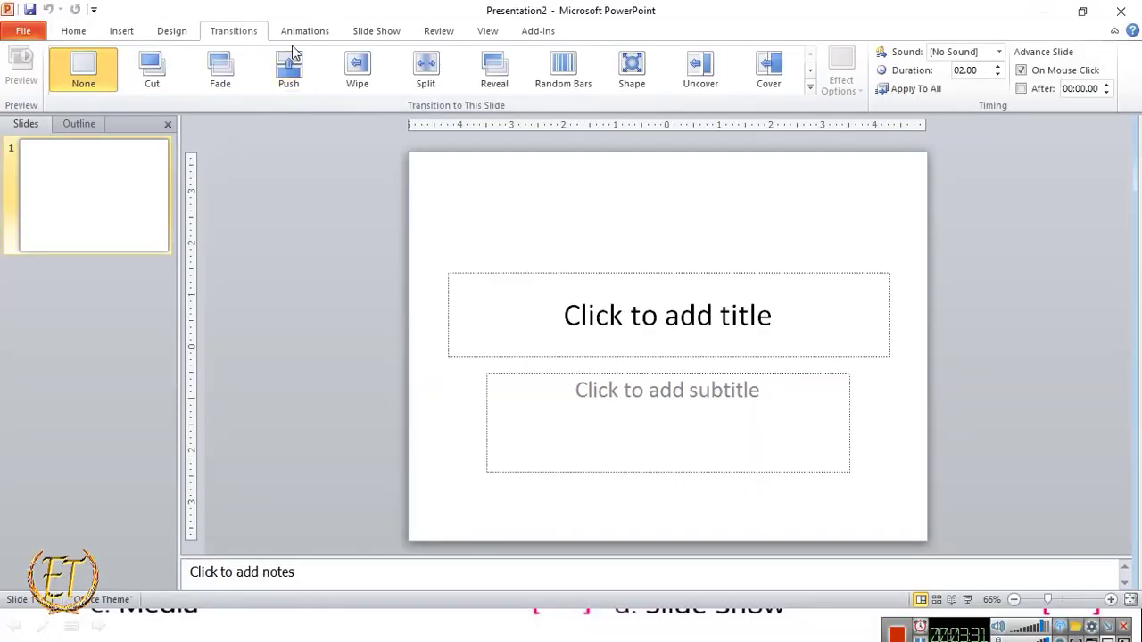
Step: Type 'dfdf' into Presentation2's title and expand the animation gallery, then return to the show
click(275, 33)
click(660, 323)
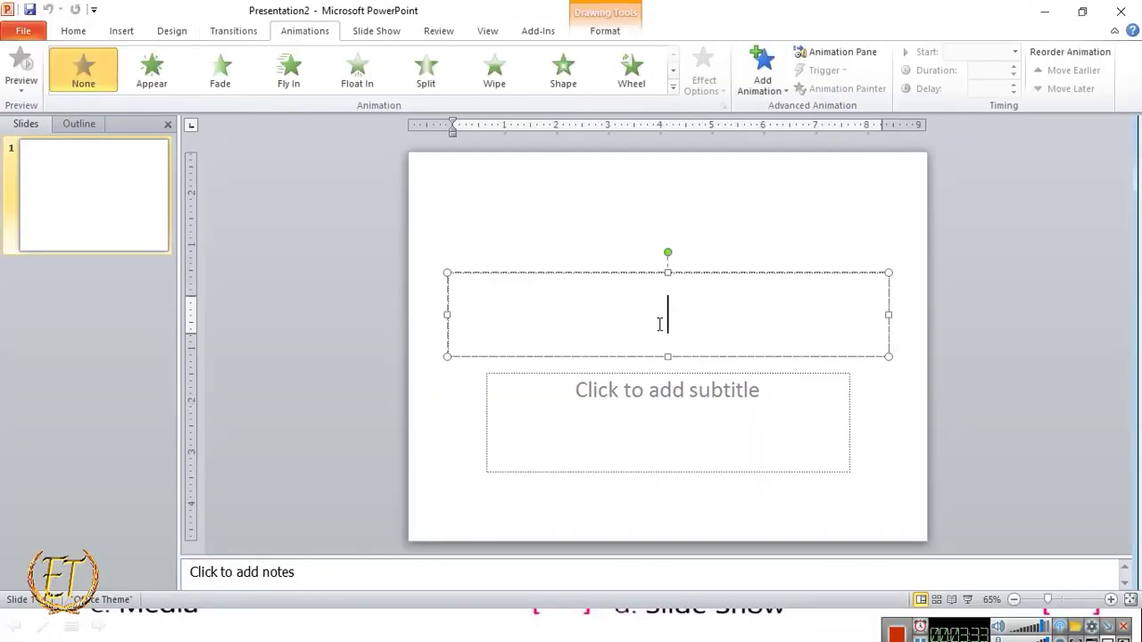
text(dfdf)
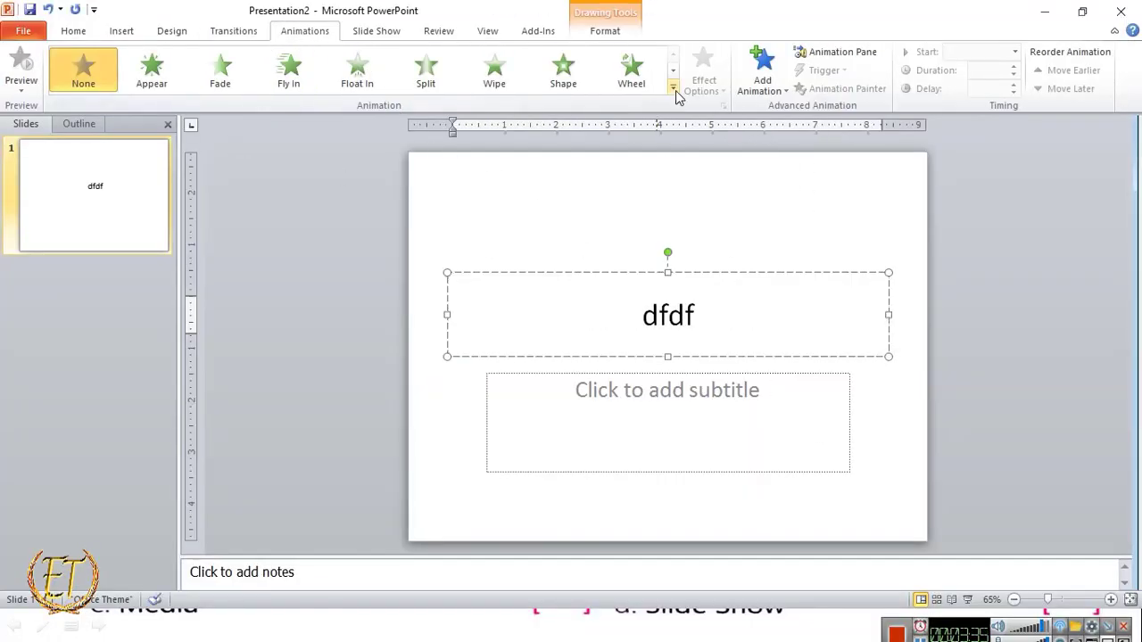
click(672, 87)
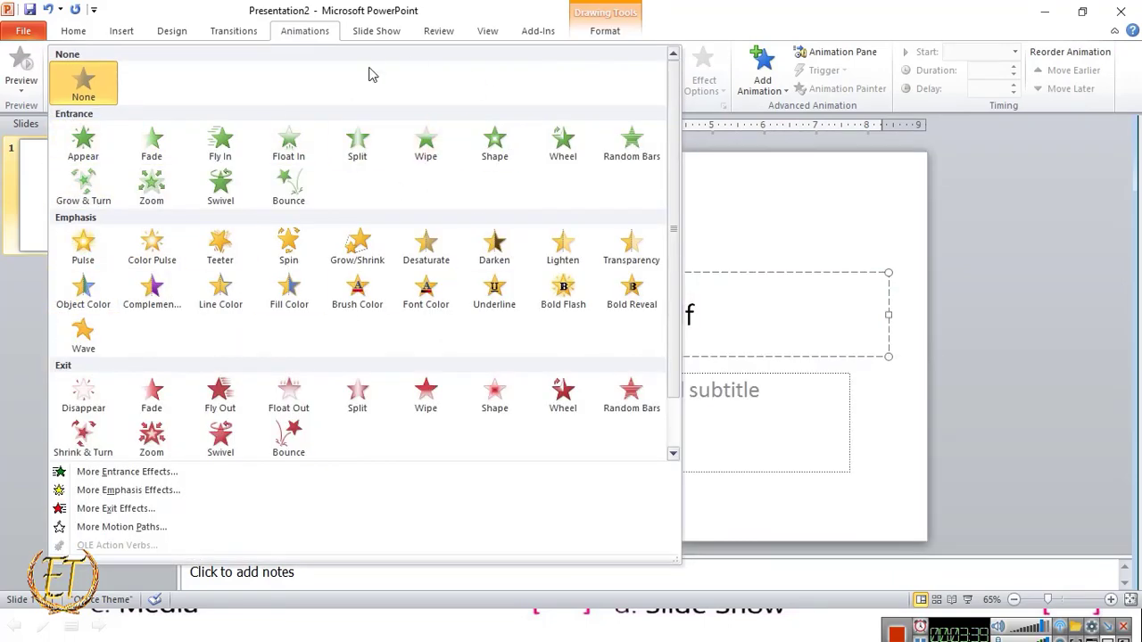
key(alt+Tab)
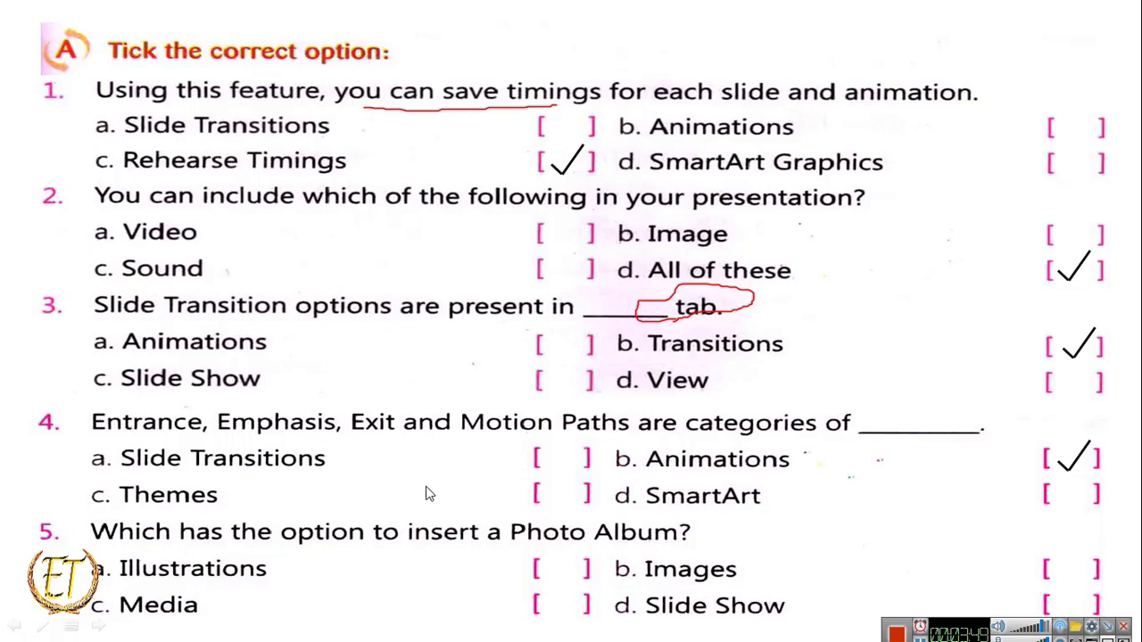
Step: Reveal the b. Images tick, show Photo Album on Insert, and advance to the fill-in-the-blanks slide
key(Right)
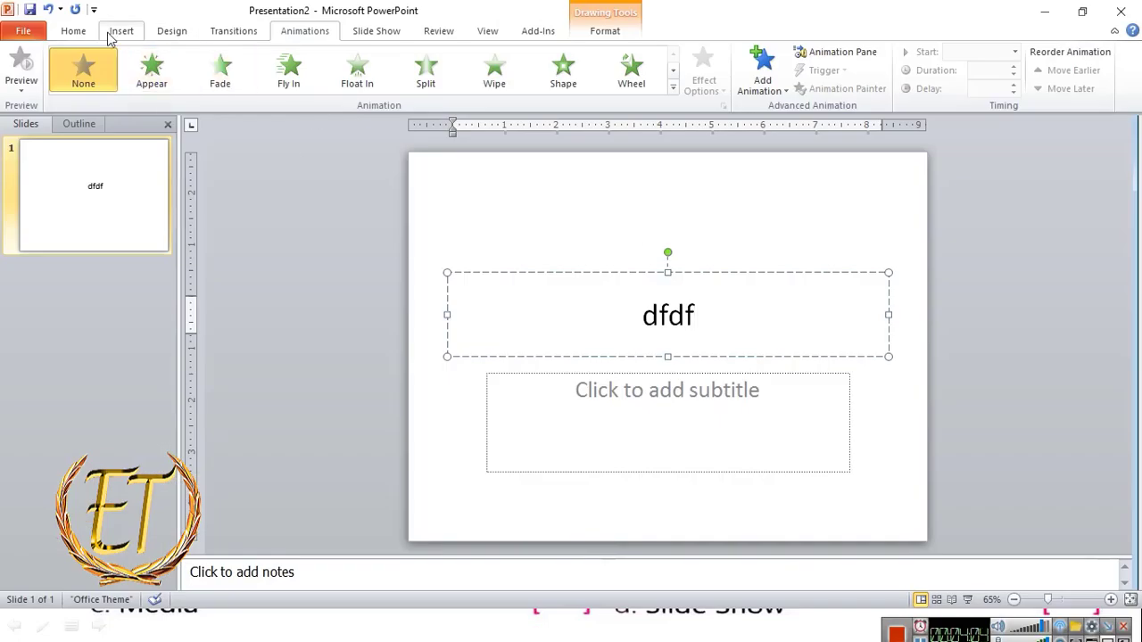
click(120, 32)
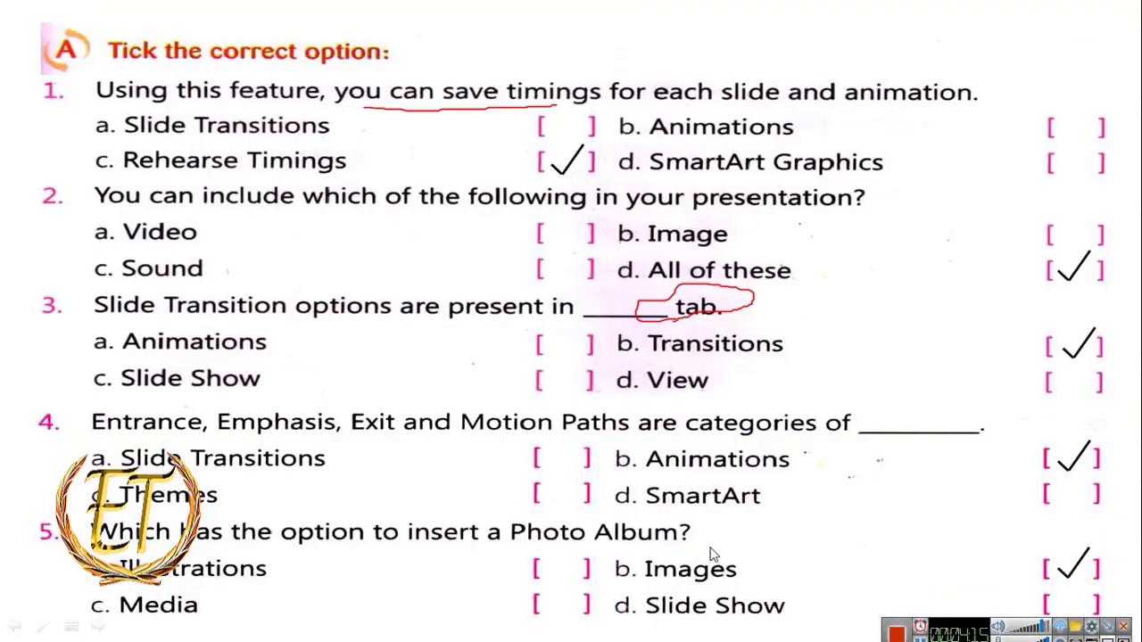
click(550, 412)
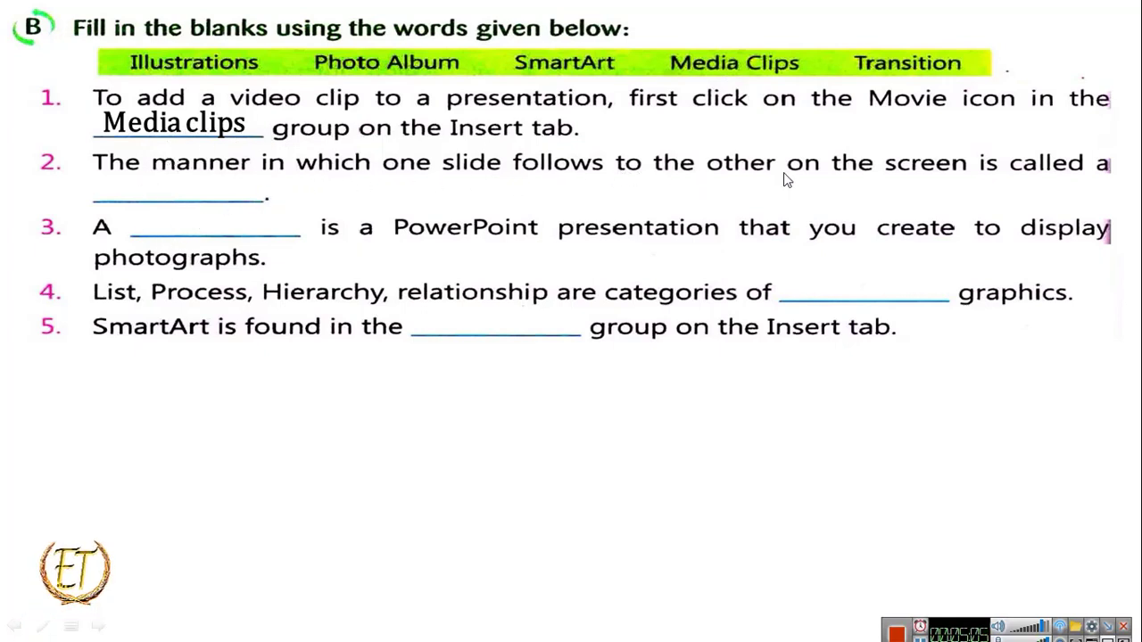
Step: Reveal 'transitions' in blank 2 and show the matching transition options in Presentation2
click(1125, 187)
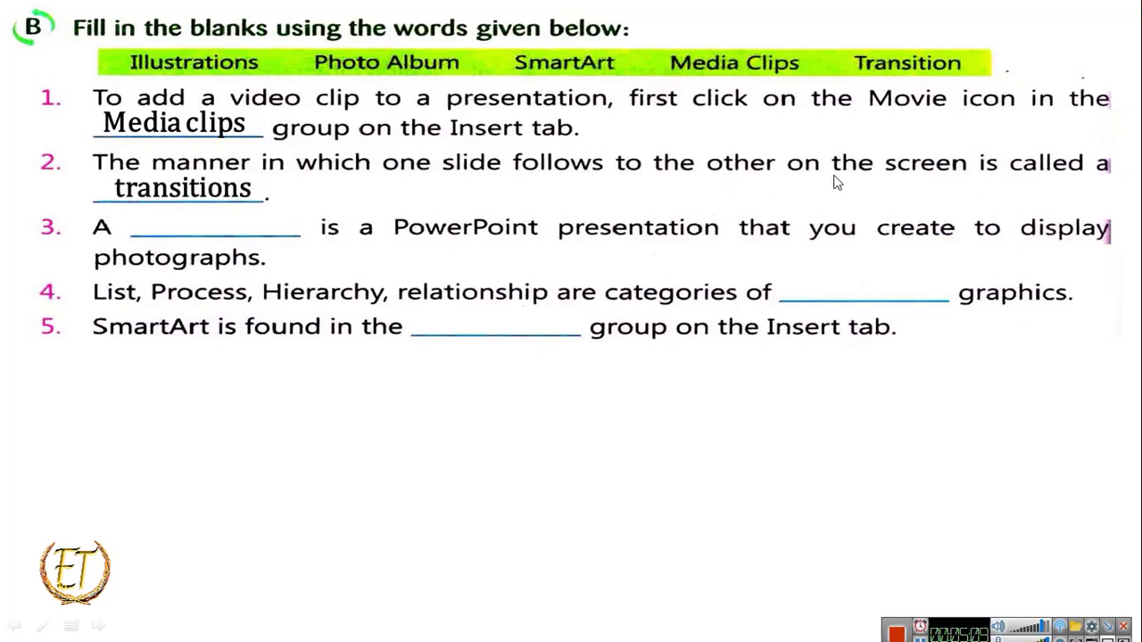
key(Escape)
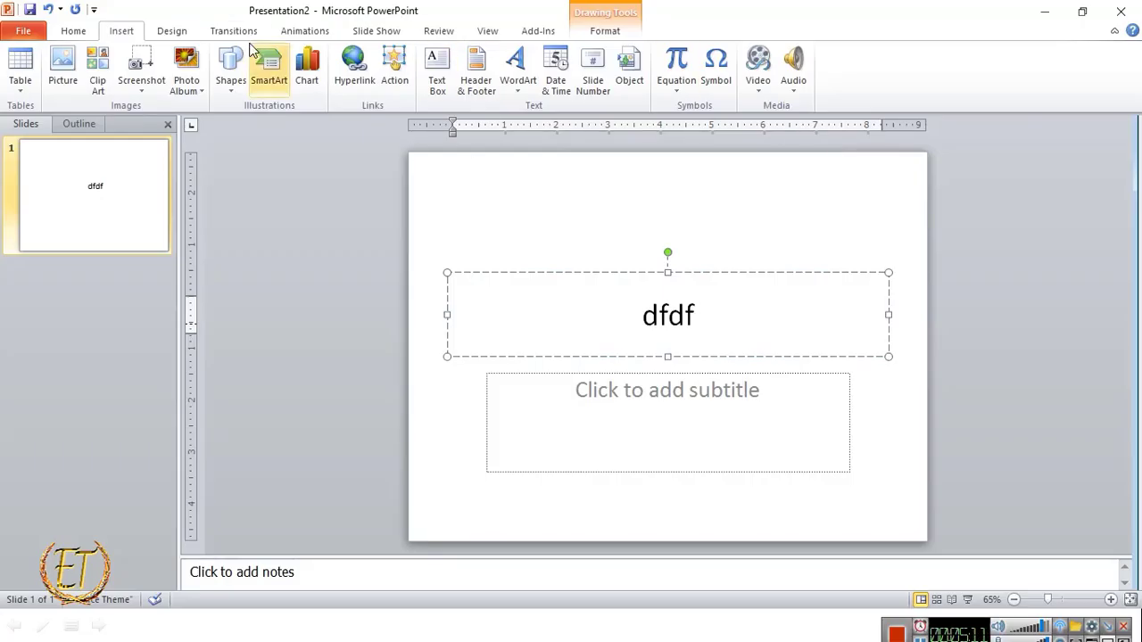
click(230, 33)
key(alt+Tab)
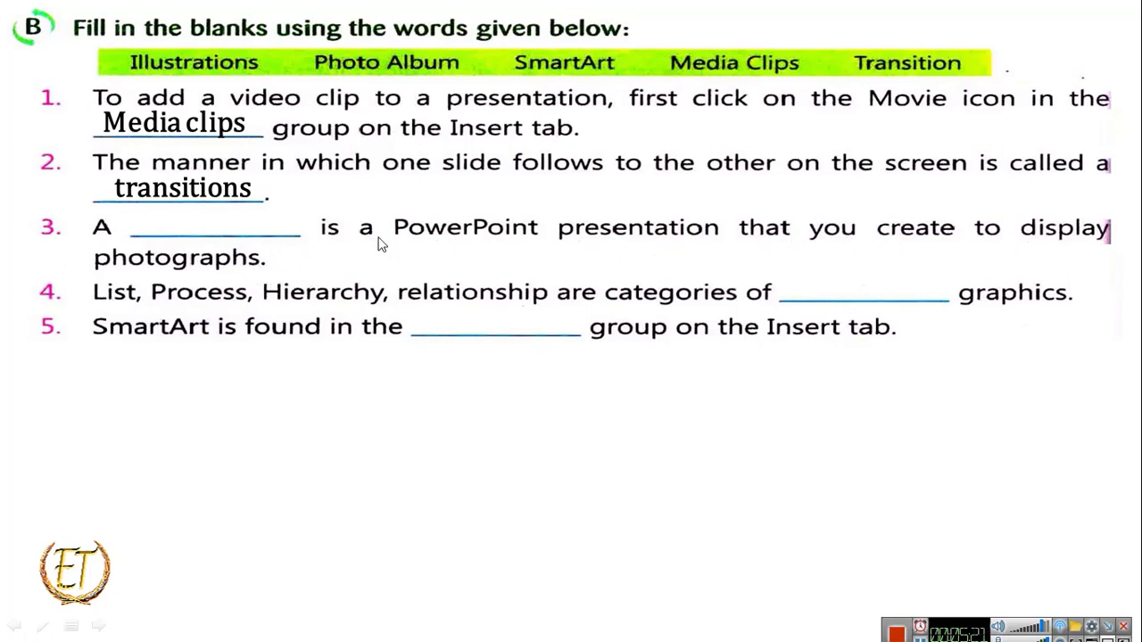
Step: Reveal 'Photo album' in blank 3 and 'smartArt' in blank 4
click(459, 80)
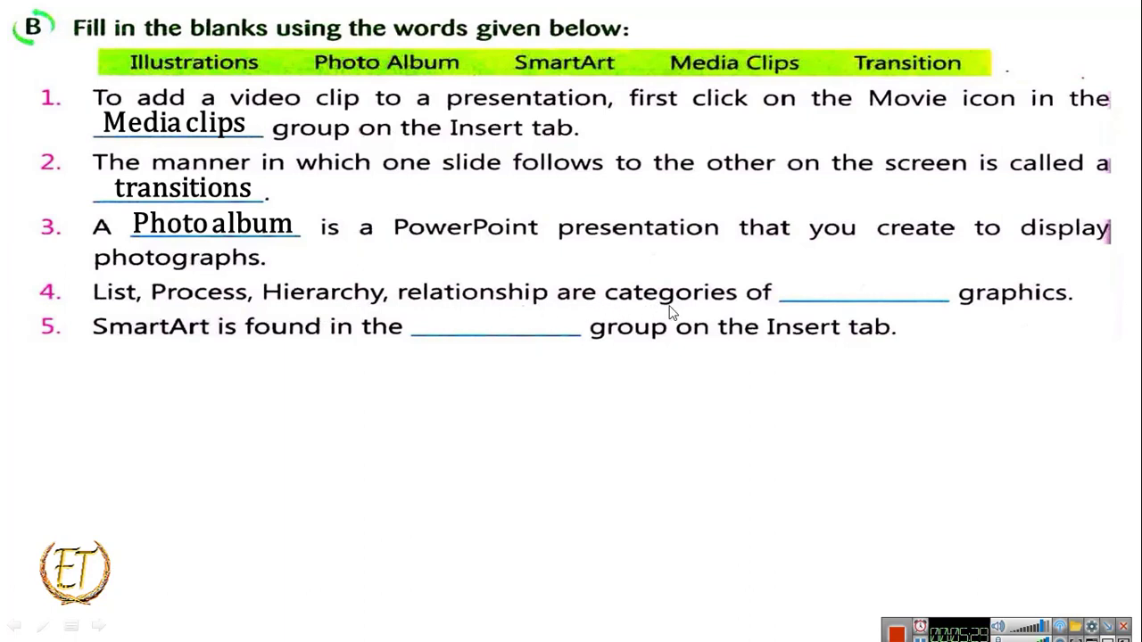
click(976, 333)
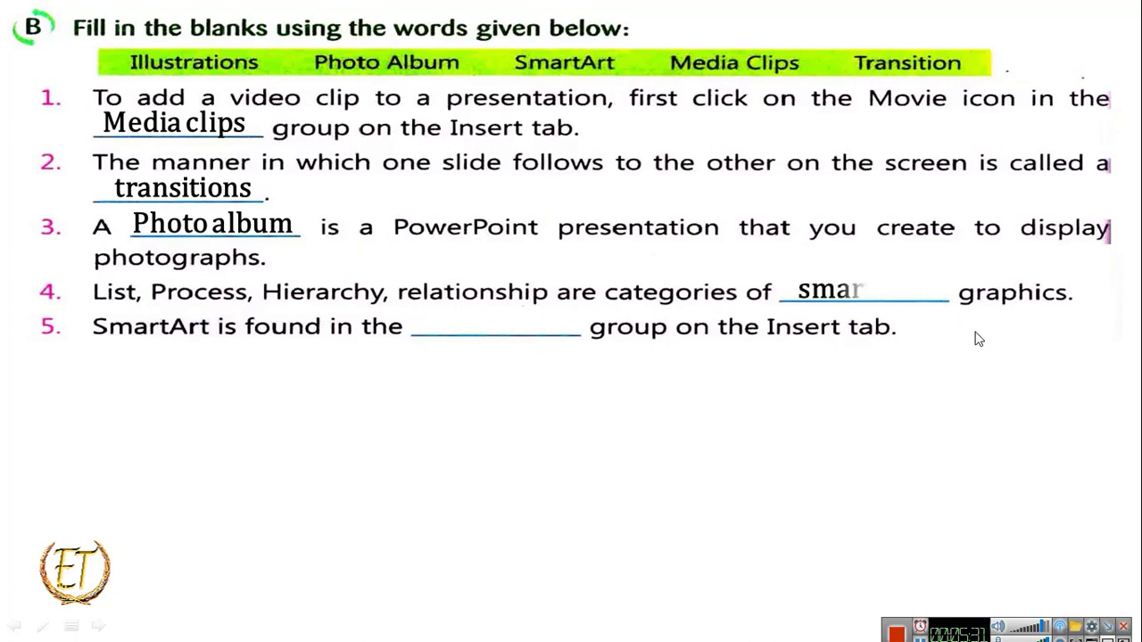
key(alt+Tab)
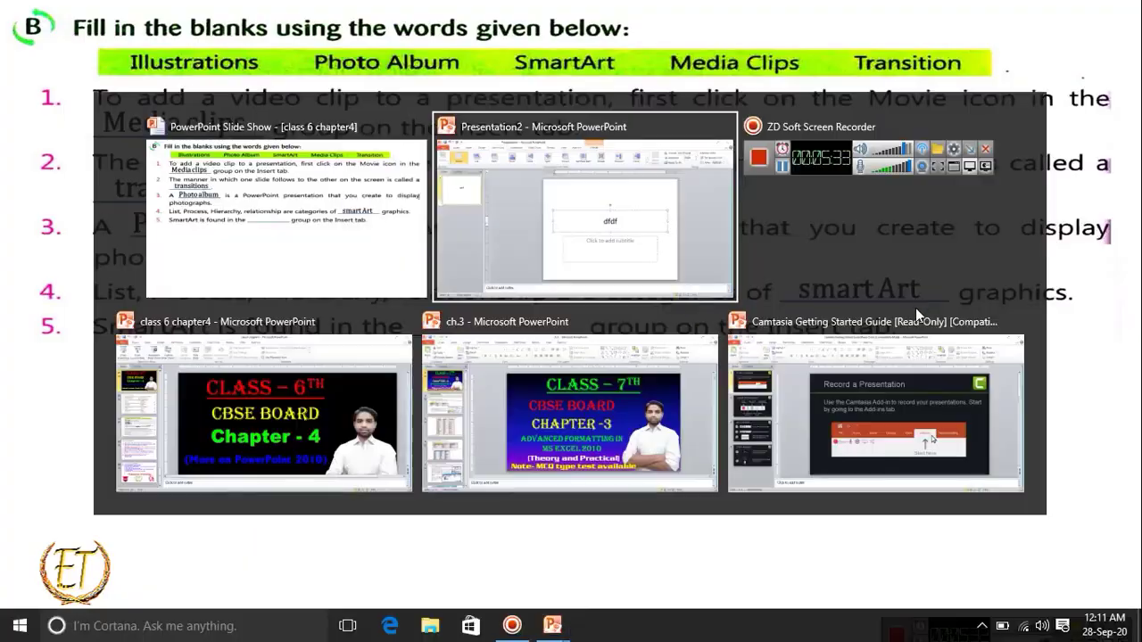
click(125, 34)
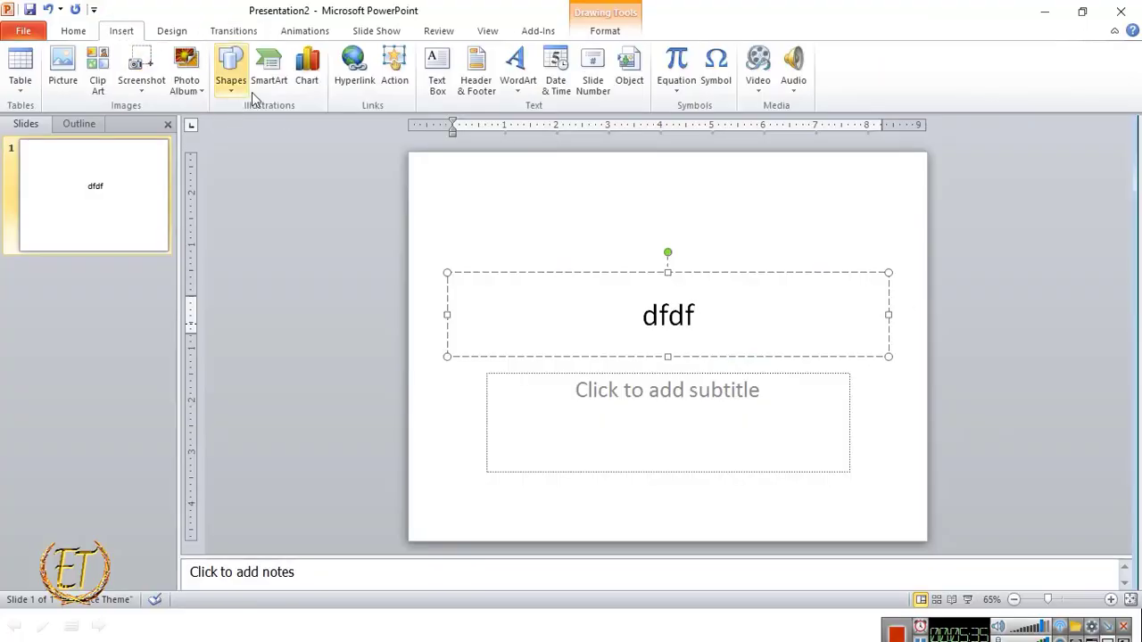
click(269, 71)
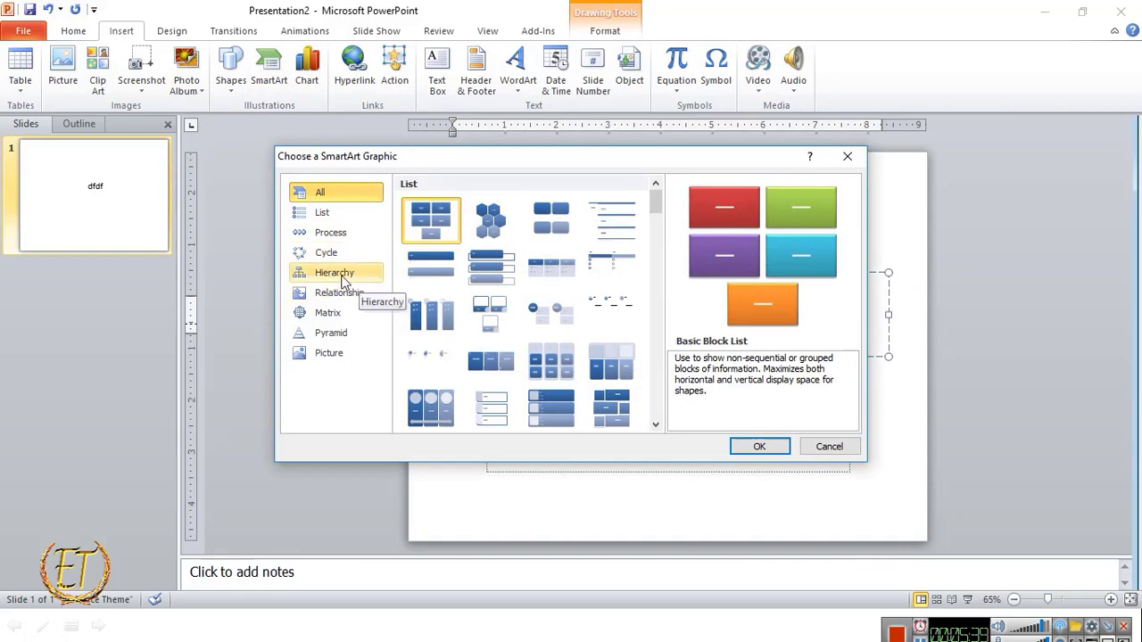
key(alt+Tab)
key(alt+Tab)
key(alt+Tab)
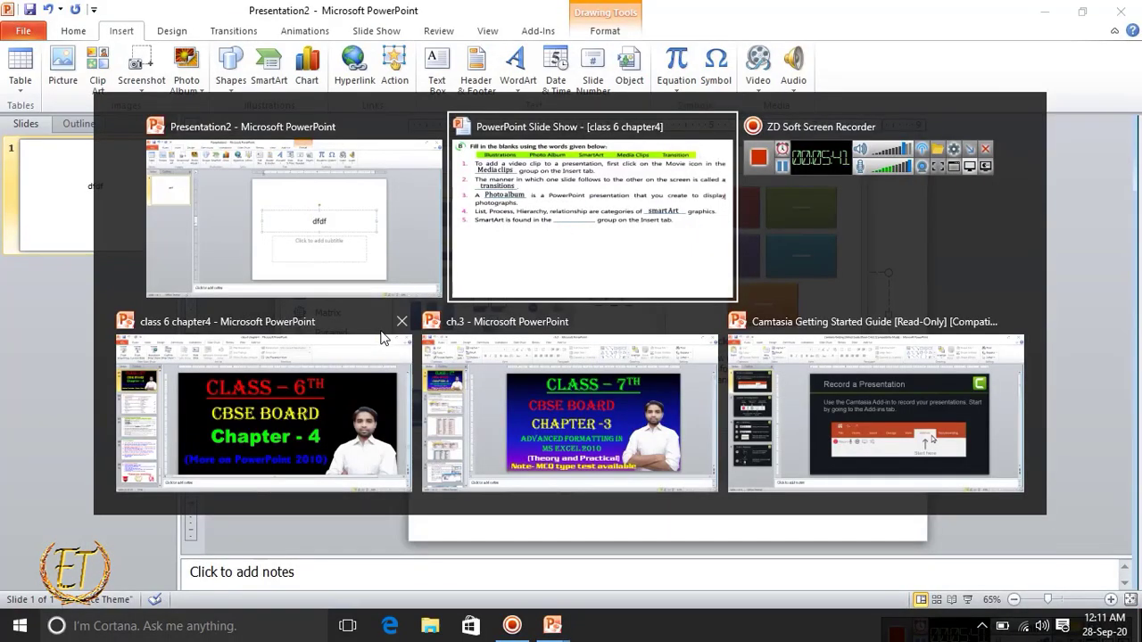
key(alt+Tab)
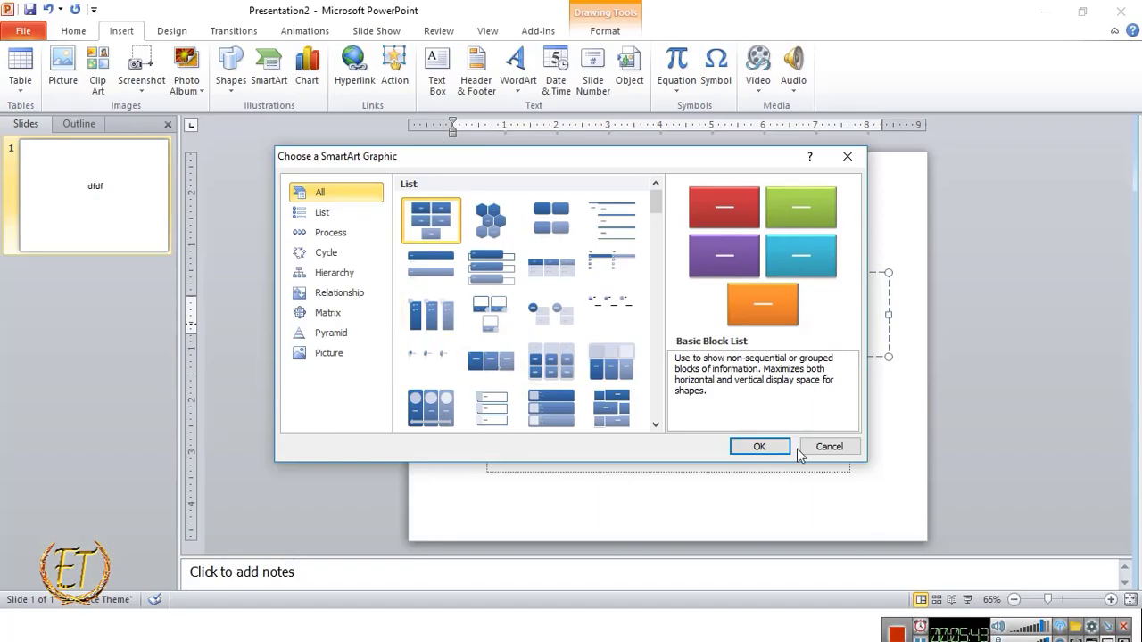
click(826, 447)
key(alt+Tab)
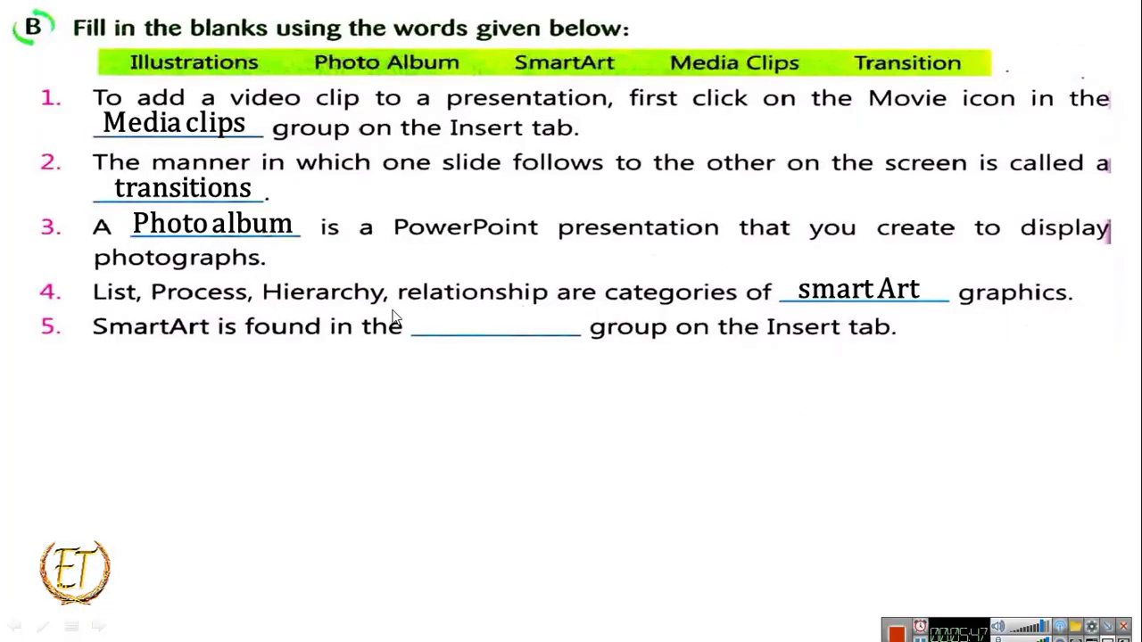
key(alt+Tab)
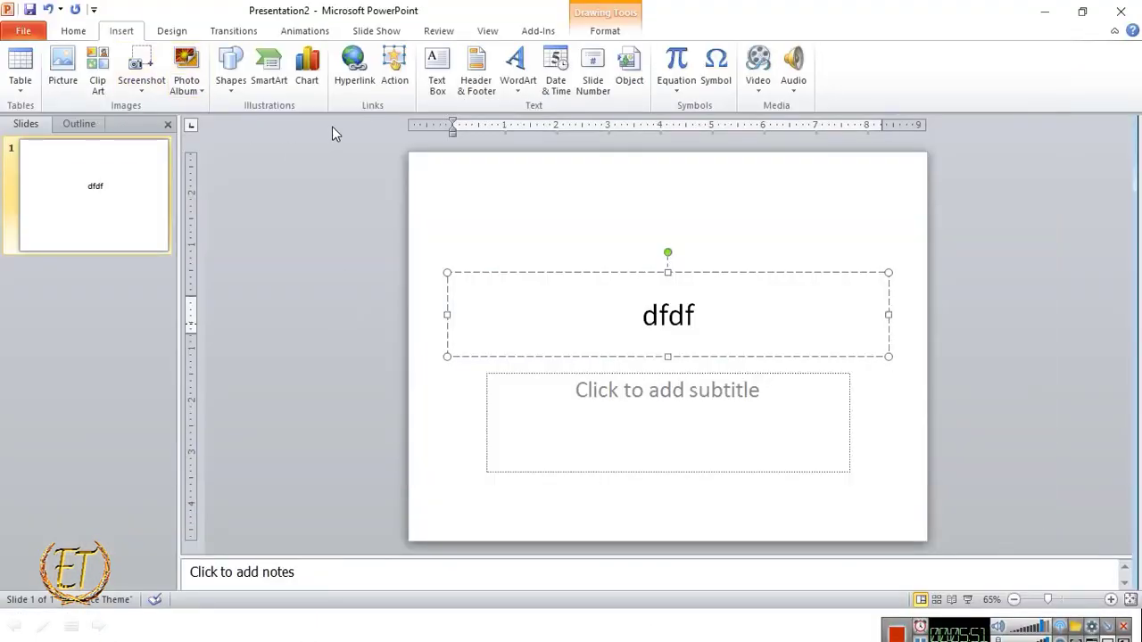
click(269, 72)
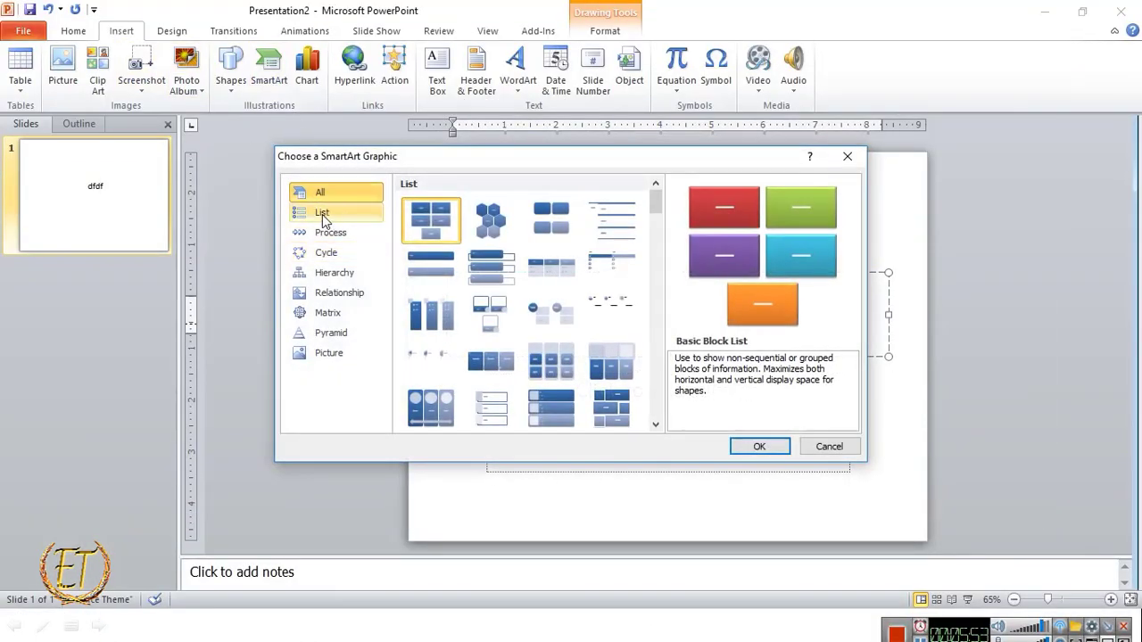
key(alt+Tab)
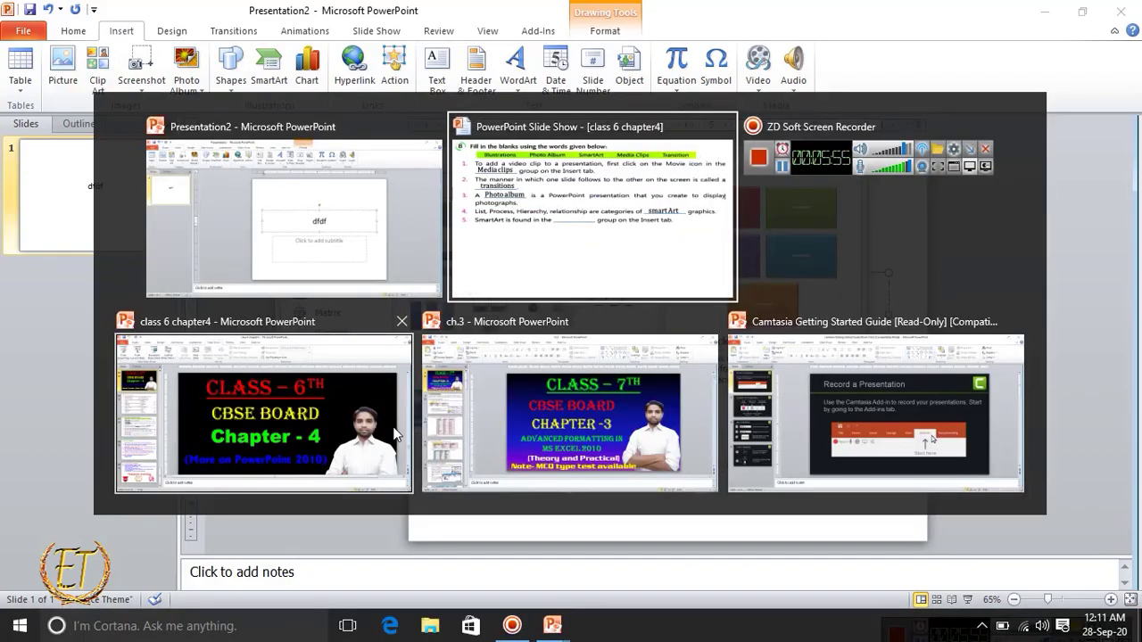
key(alt+Tab)
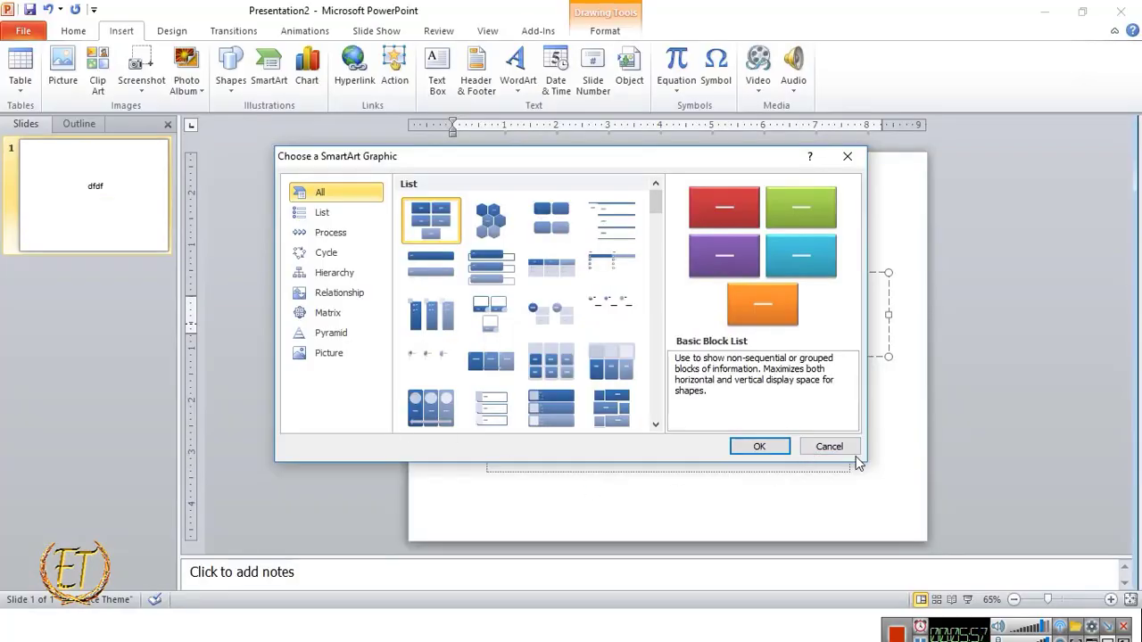
click(846, 448)
key(alt+Tab)
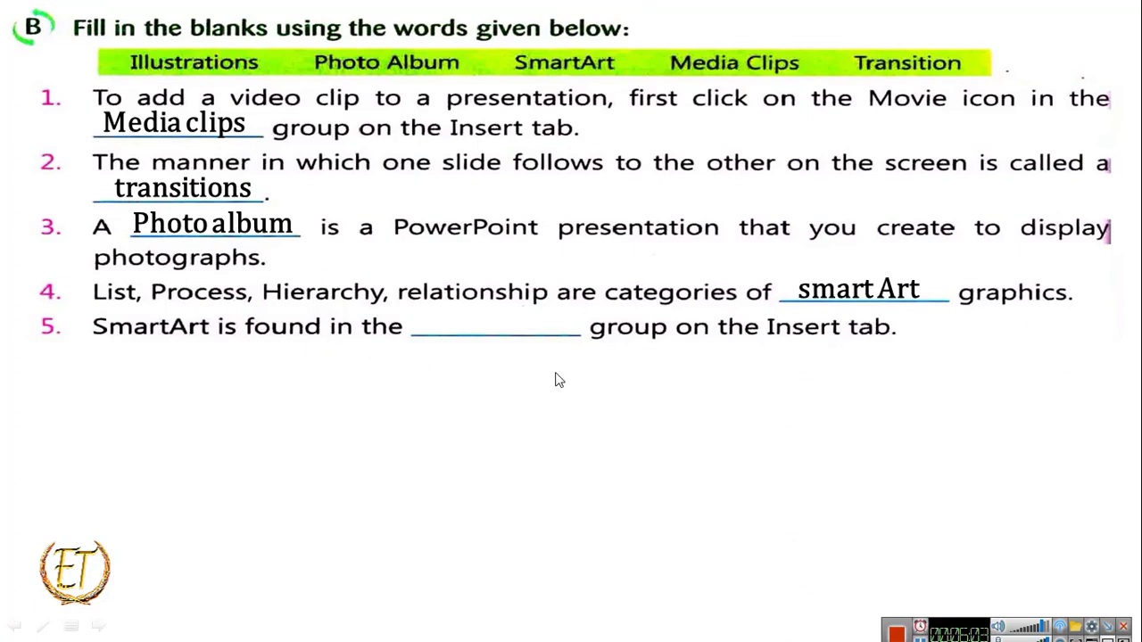
Step: Reveal 'illustration' in blank 5 and bring the Presentation2 editor to the front
click(824, 347)
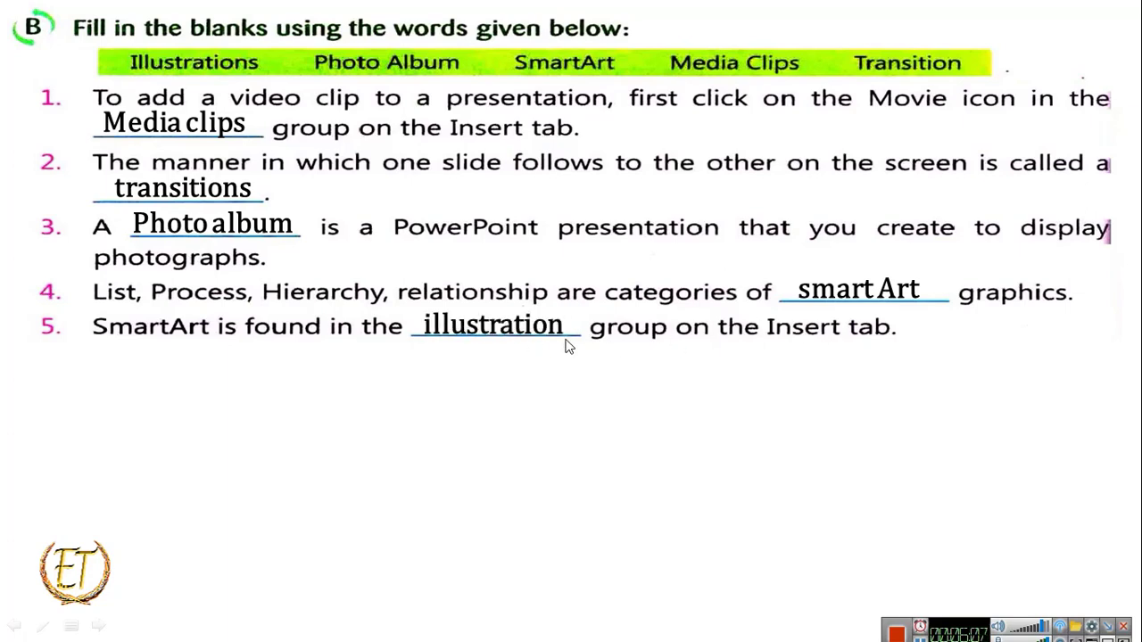
key(alt+Tab)
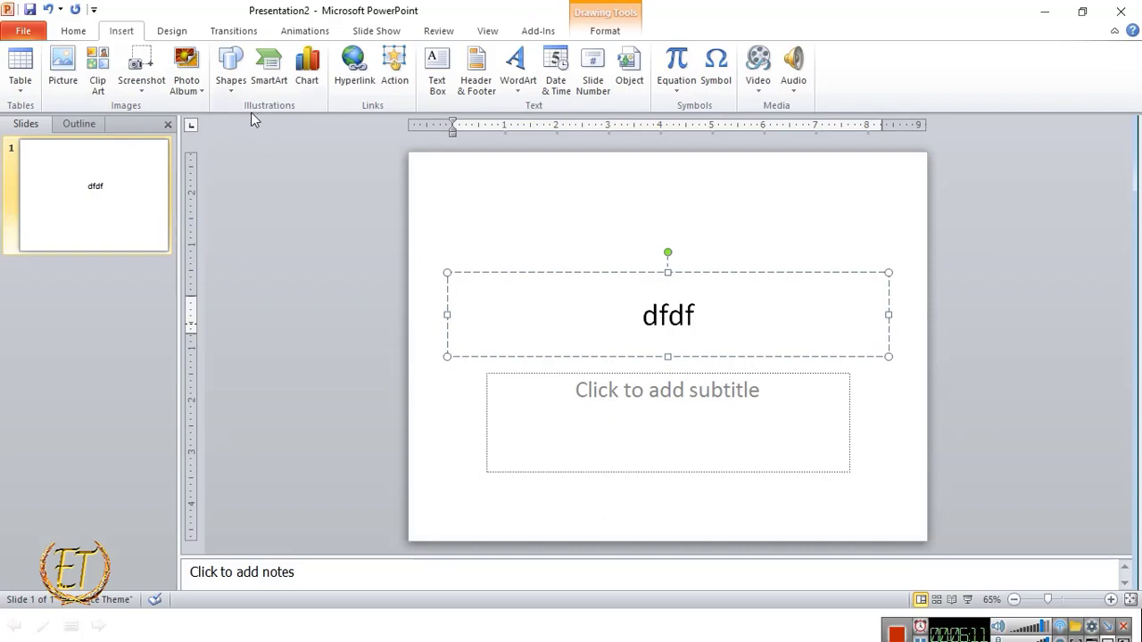
key(alt+Tab)
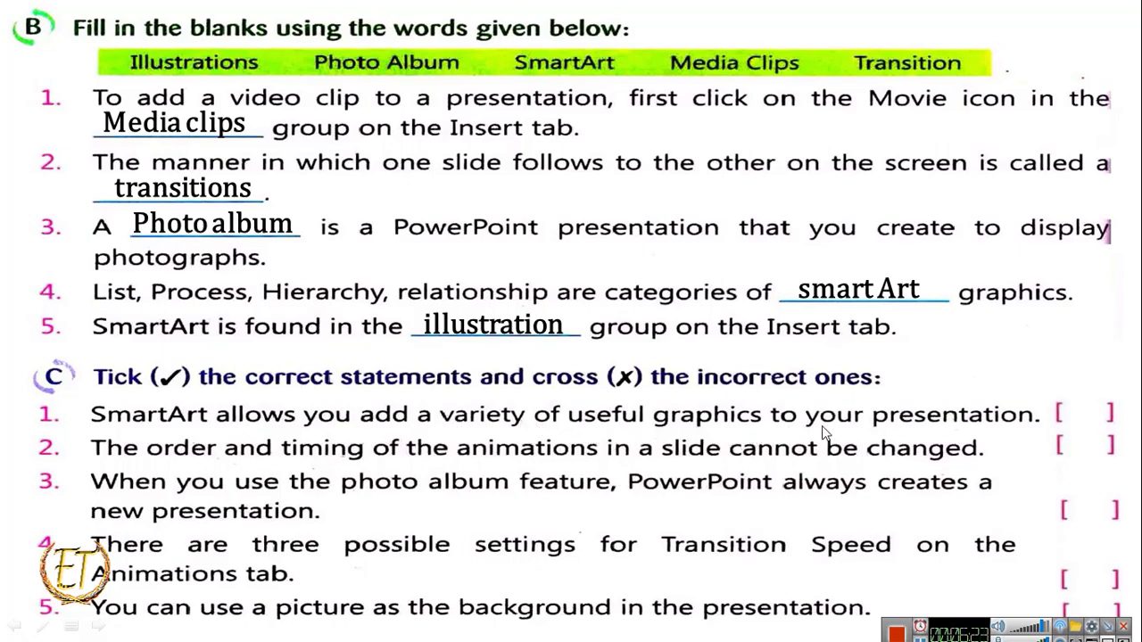
key(alt+Tab)
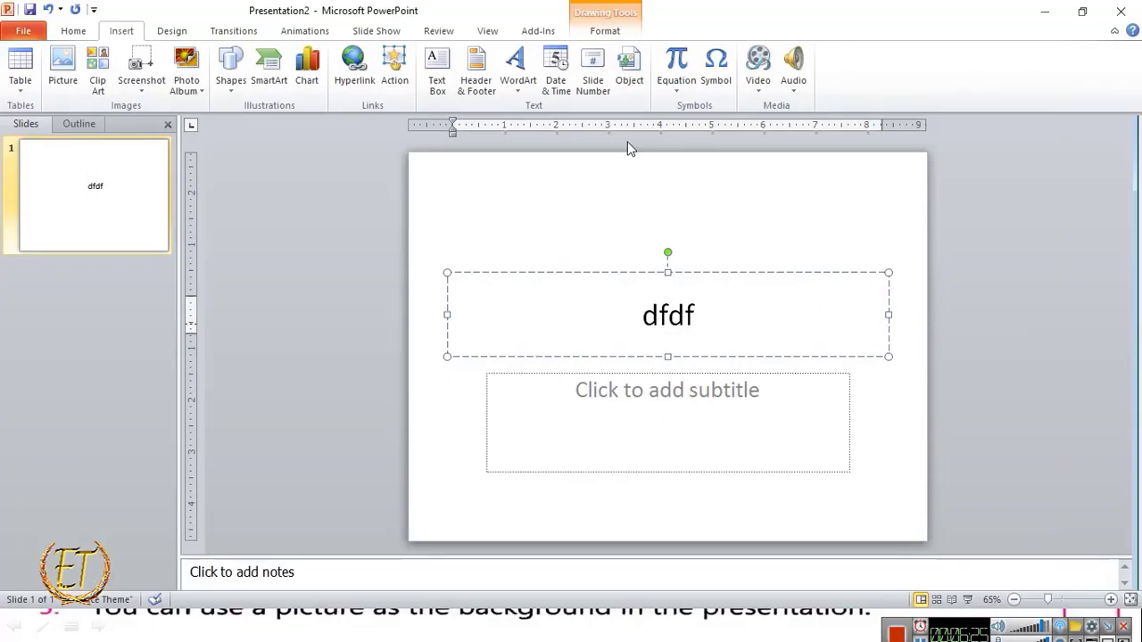
Step: Insert a Table List SmartArt graphic on the Presentation2 slide, then return to the slide show
click(276, 73)
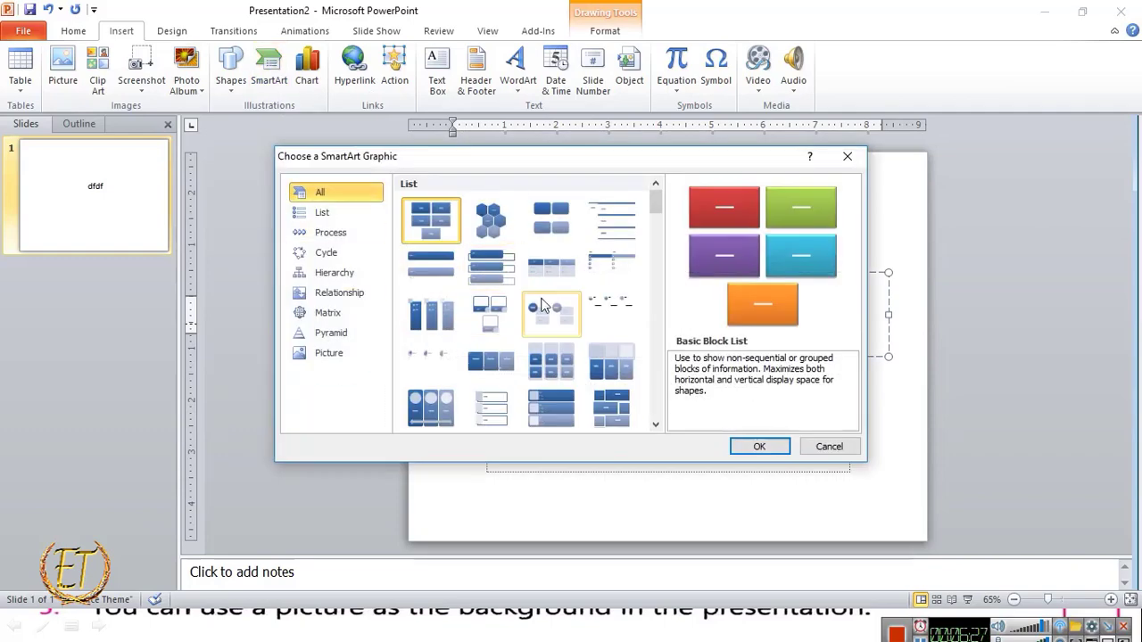
scroll(509, 354, down, 5)
click(431, 268)
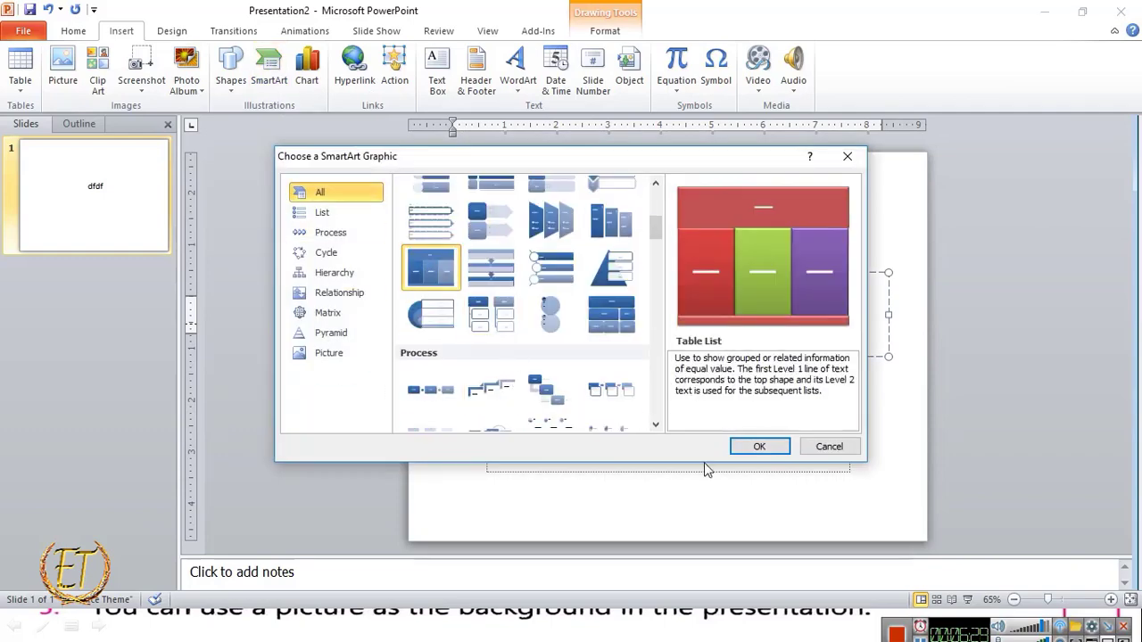
click(759, 446)
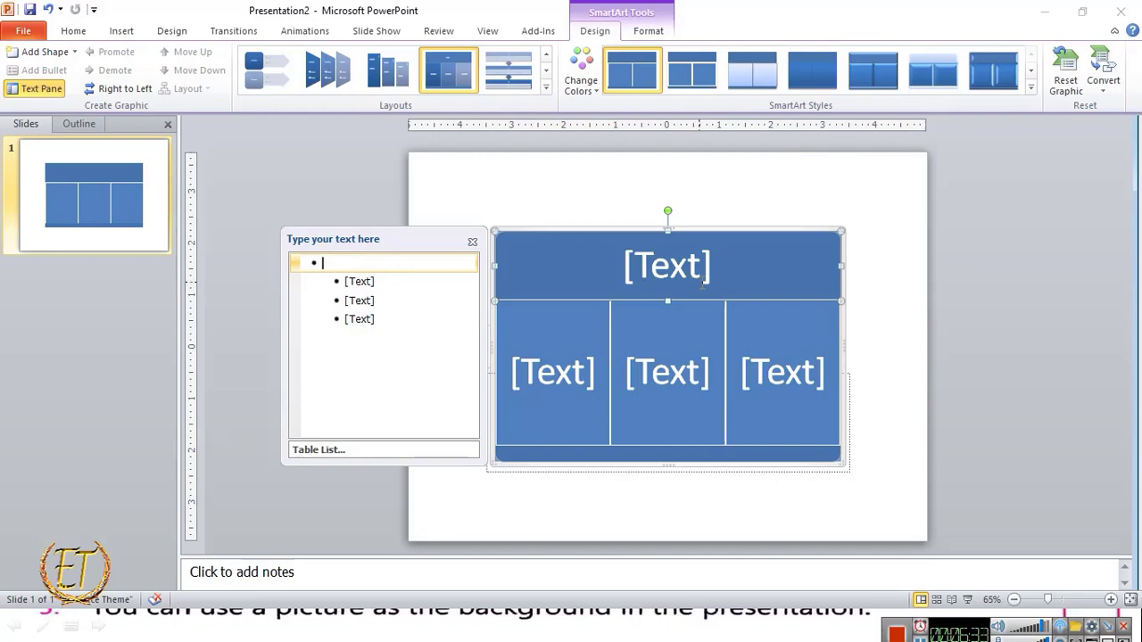
key(alt+Tab)
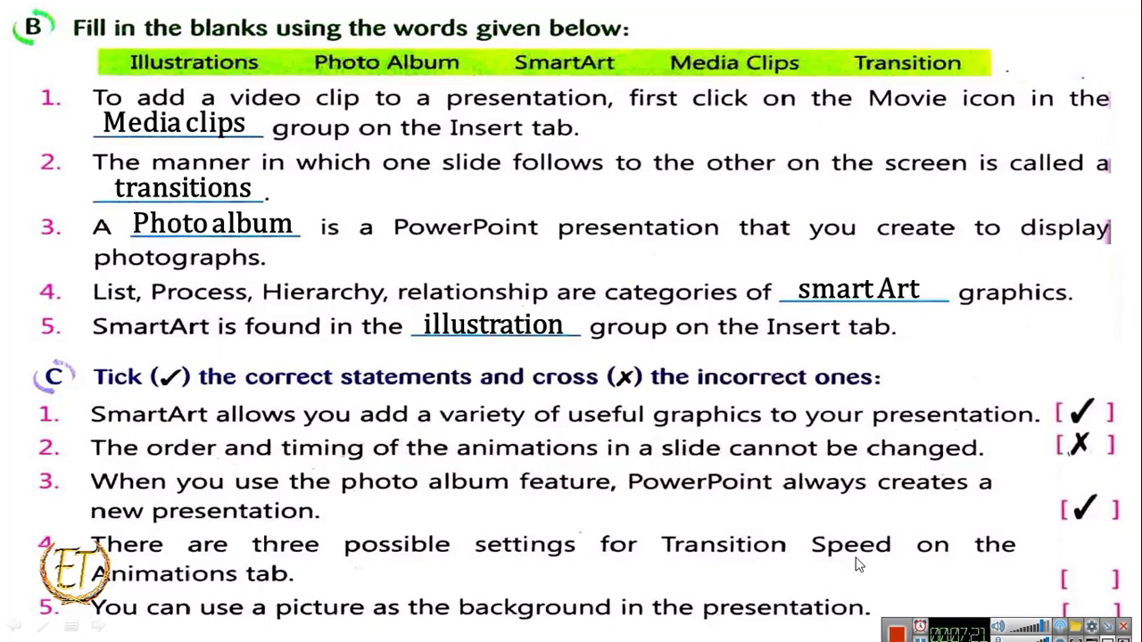
Step: In Presentation2, expand the full gallery of slide transition effects
key(alt+Tab)
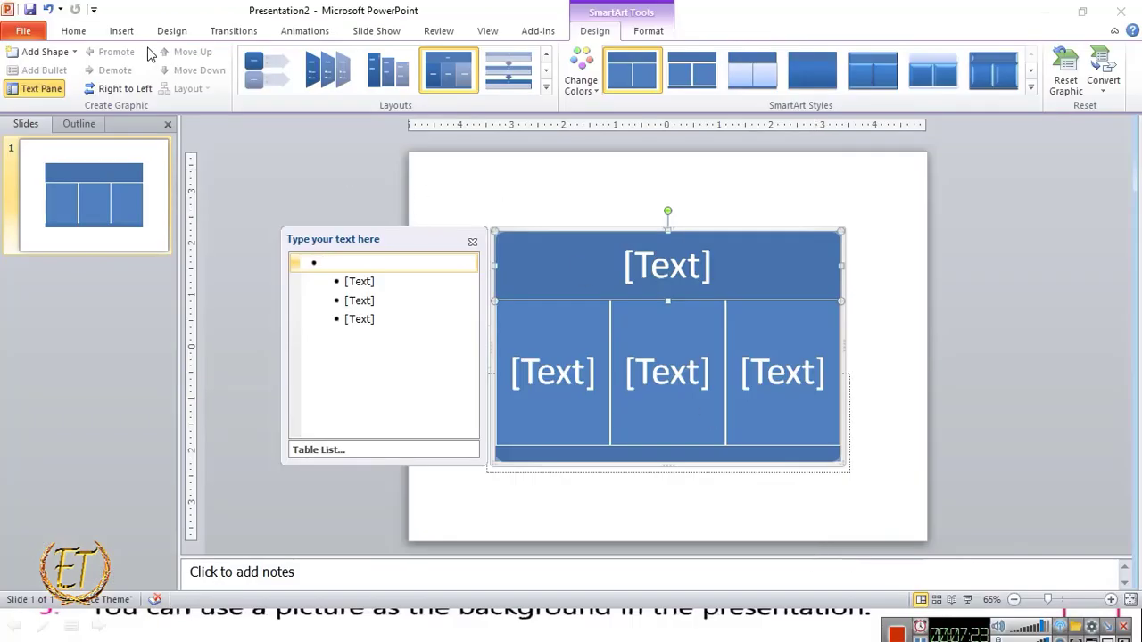
click(235, 33)
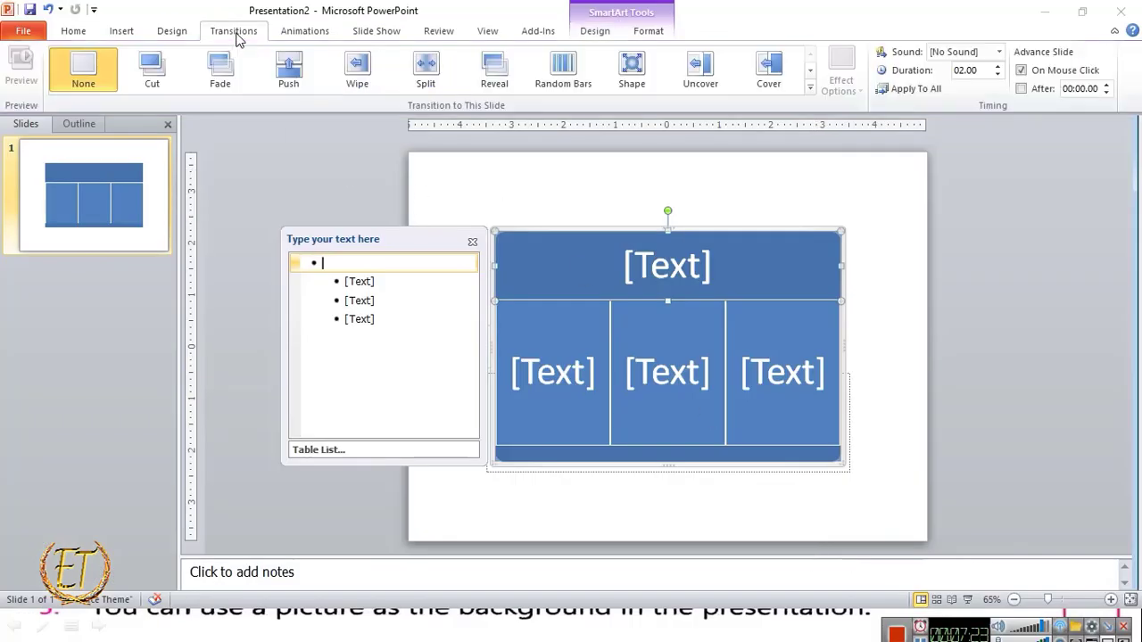
click(810, 89)
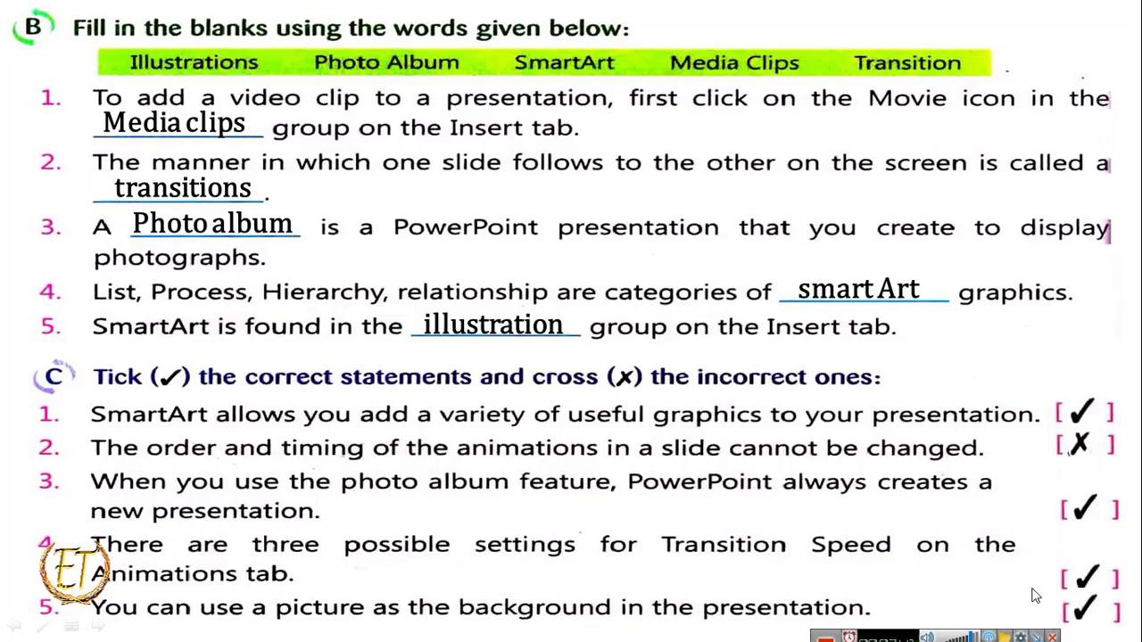
Step: Advance to the section D slide and reveal question 1, its Rehearse Timings answer, and question 2 on SmartArt Tools
click(946, 515)
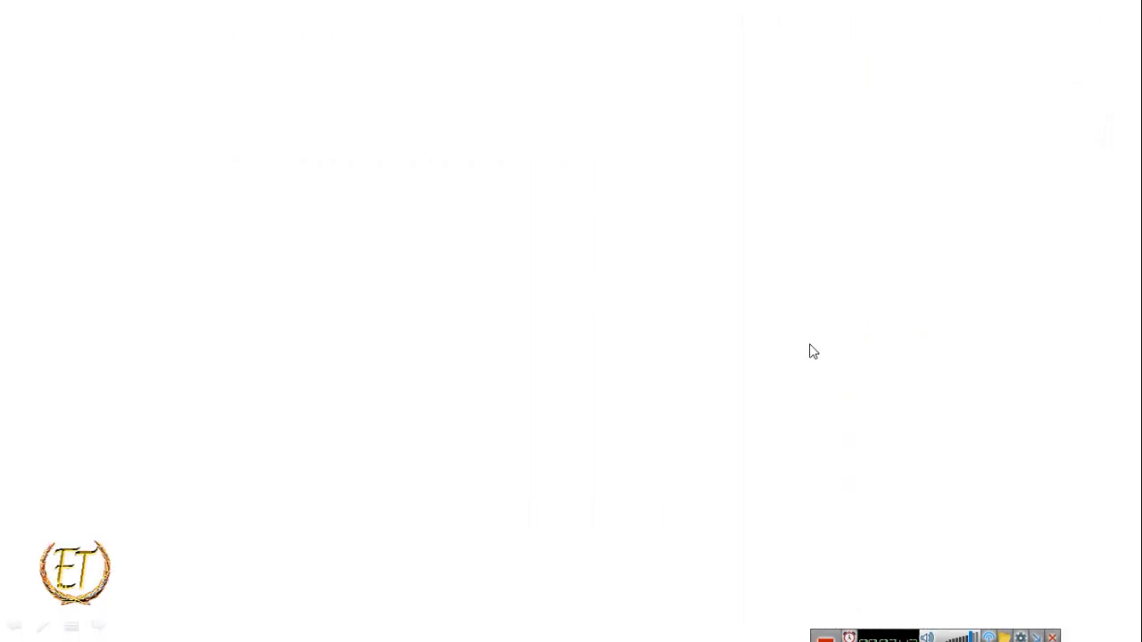
click(610, 197)
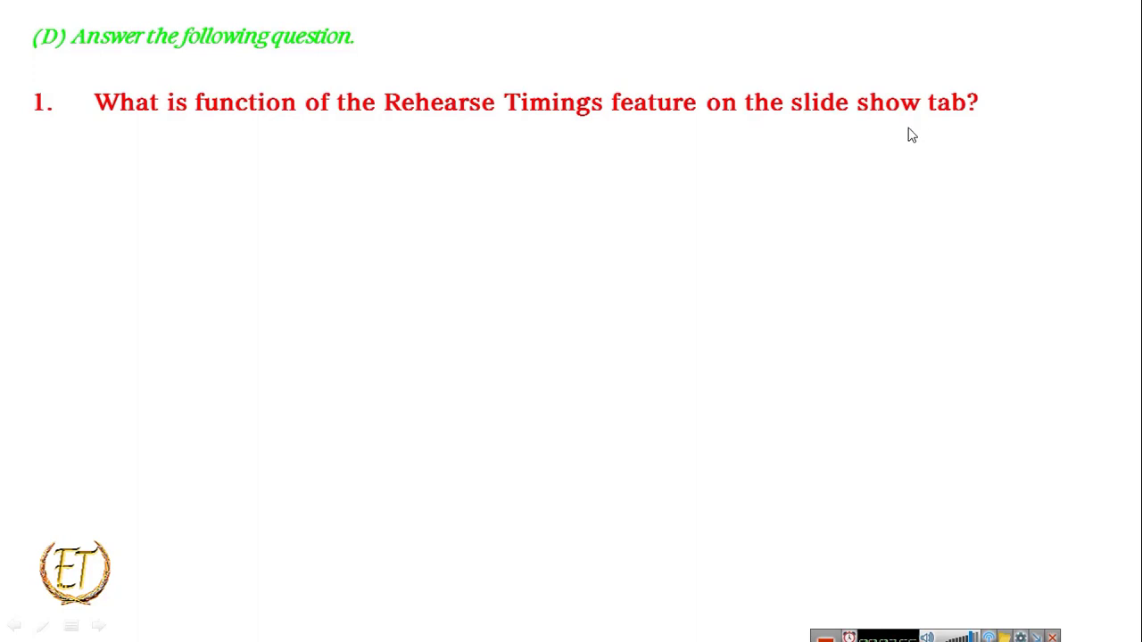
click(912, 134)
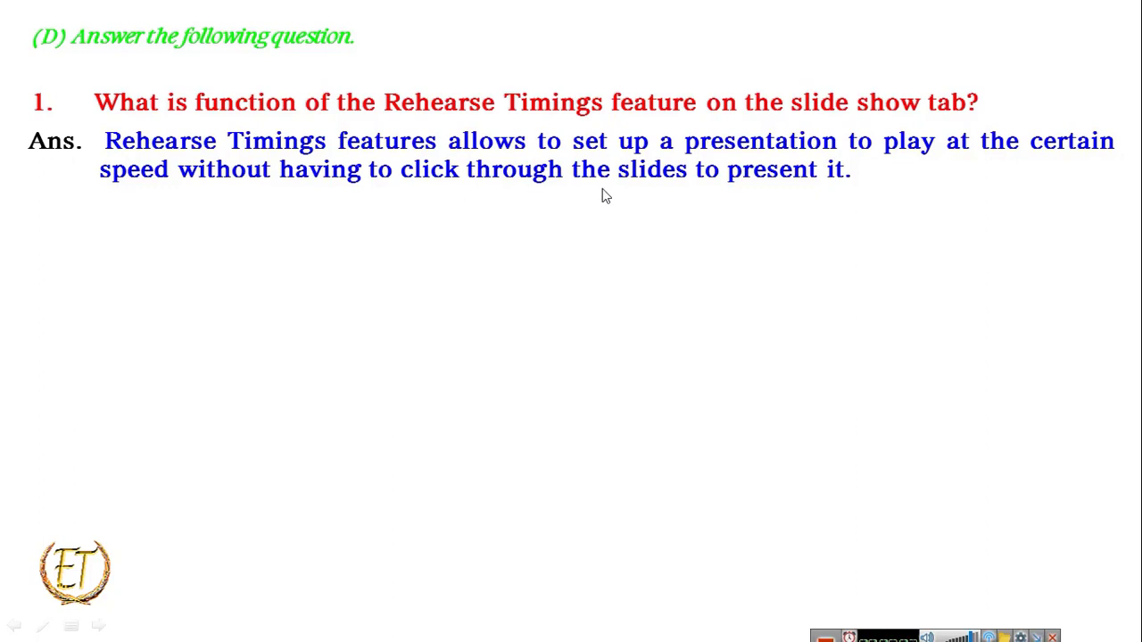
click(807, 191)
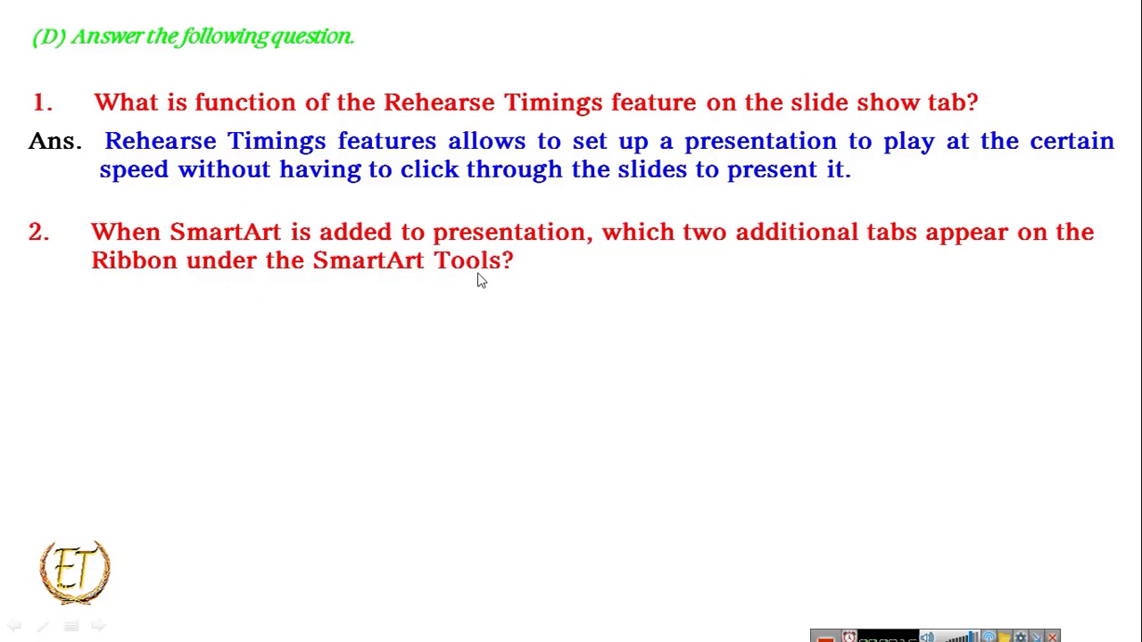
key(alt+Tab)
key(alt+Tab)
key(alt+Tab)
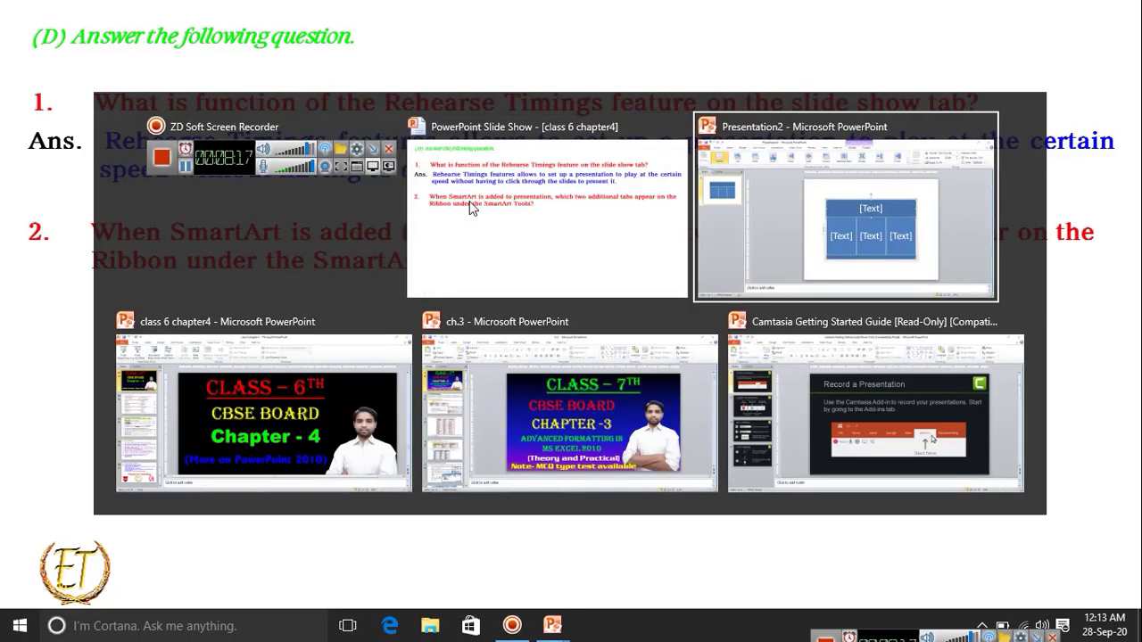
drag(576, 272, 582, 258)
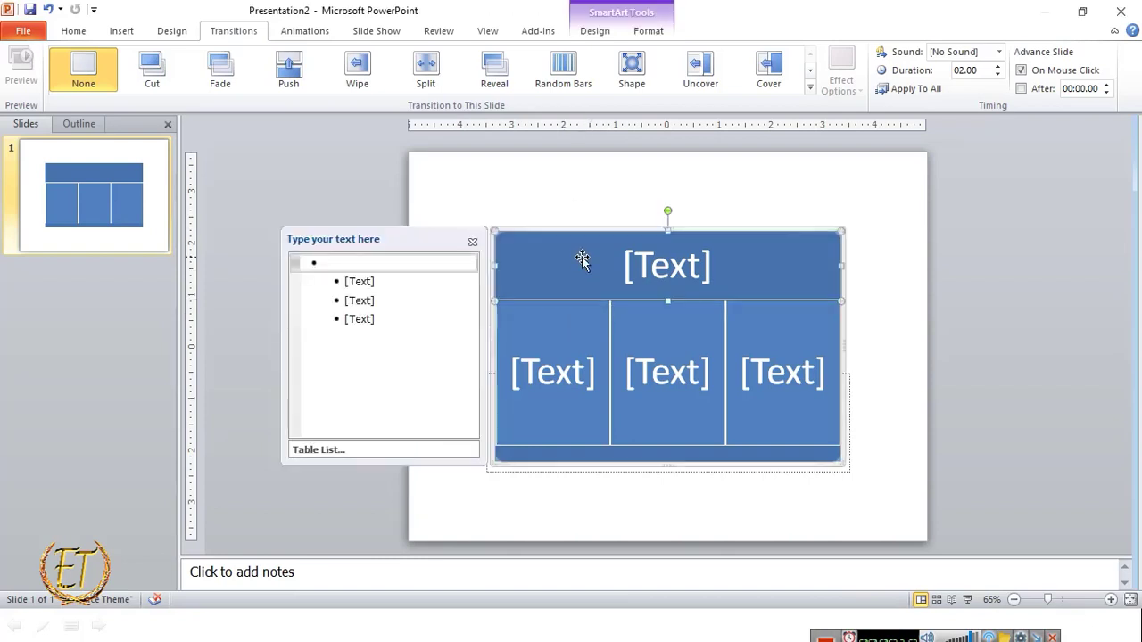
click(610, 30)
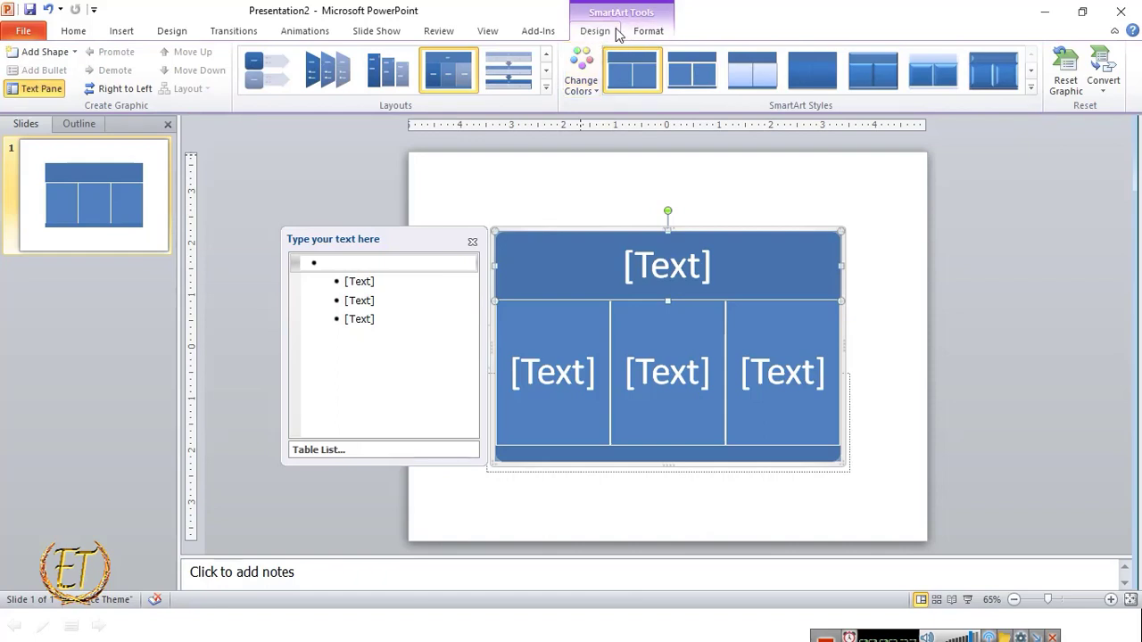
click(634, 34)
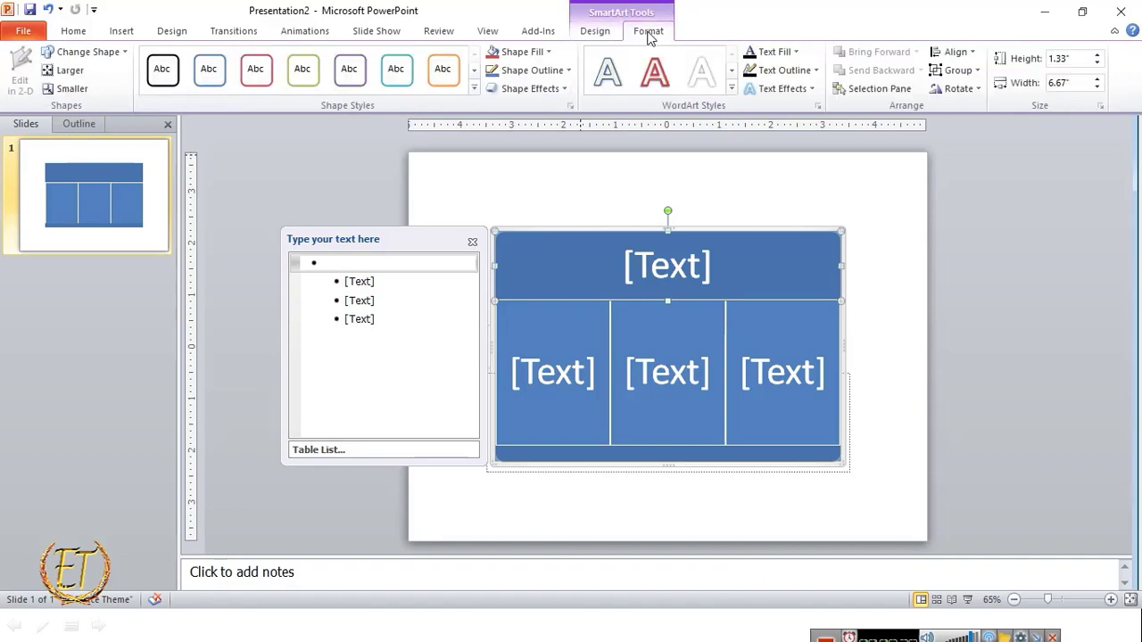
key(alt+Tab)
key(alt+Tab)
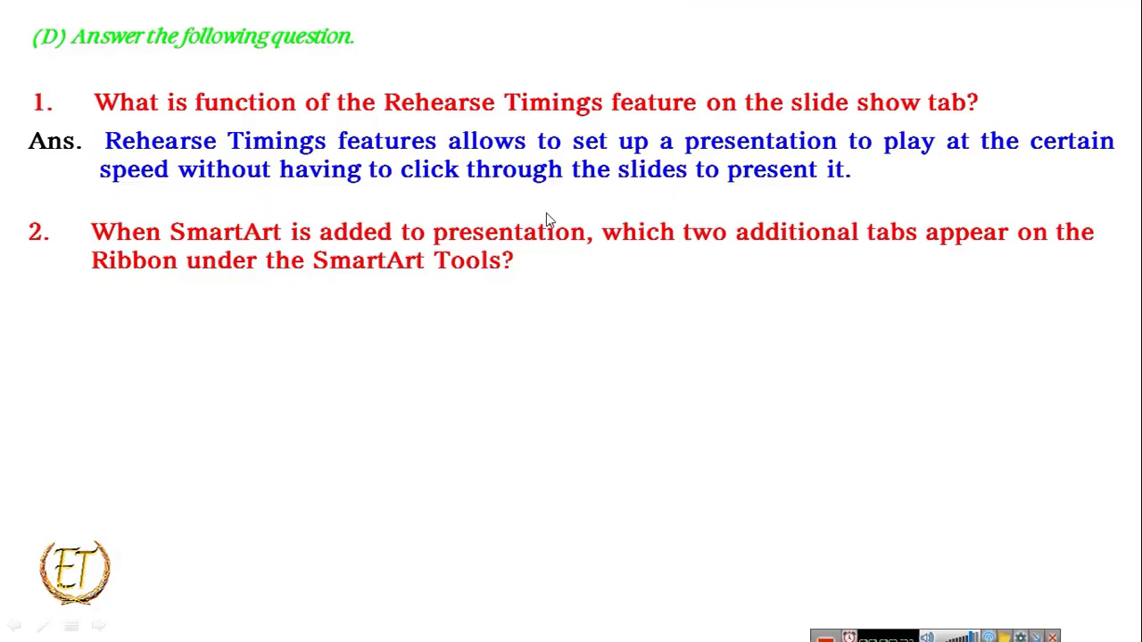
Step: Reveal answer 2, question 3 with its Transitions tab answer, and question 4 on sound clip sources
click(202, 412)
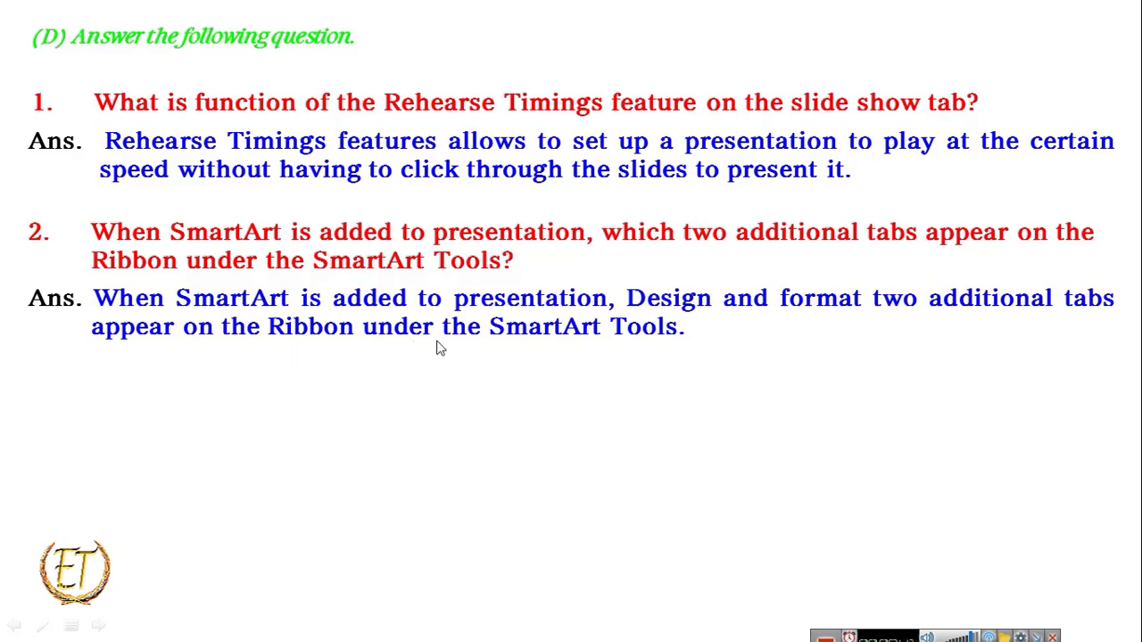
click(624, 345)
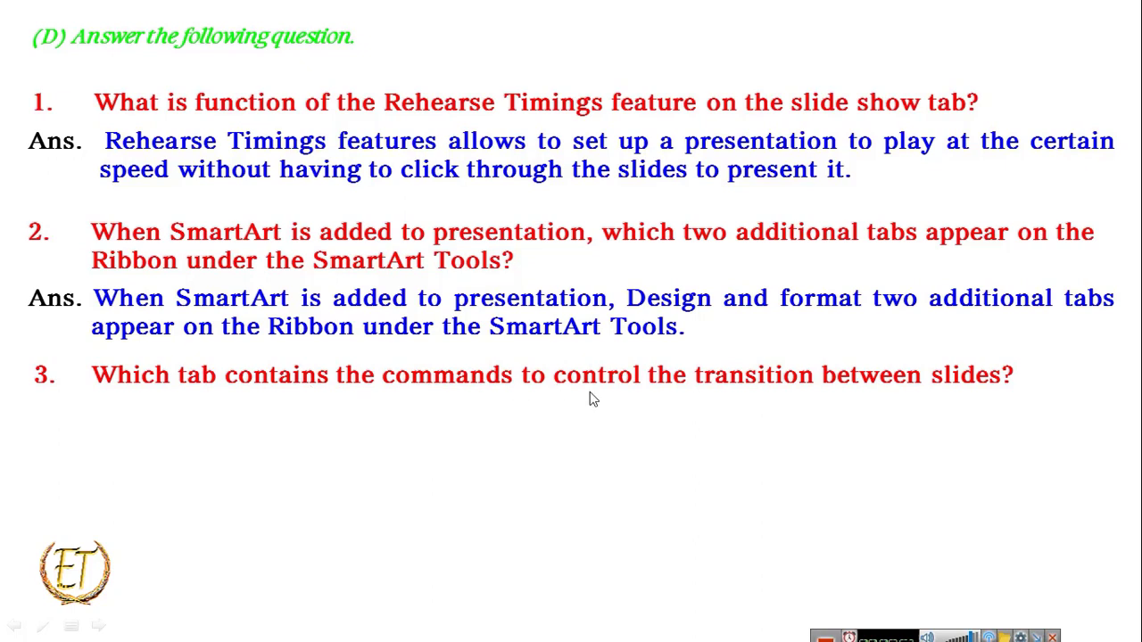
click(942, 389)
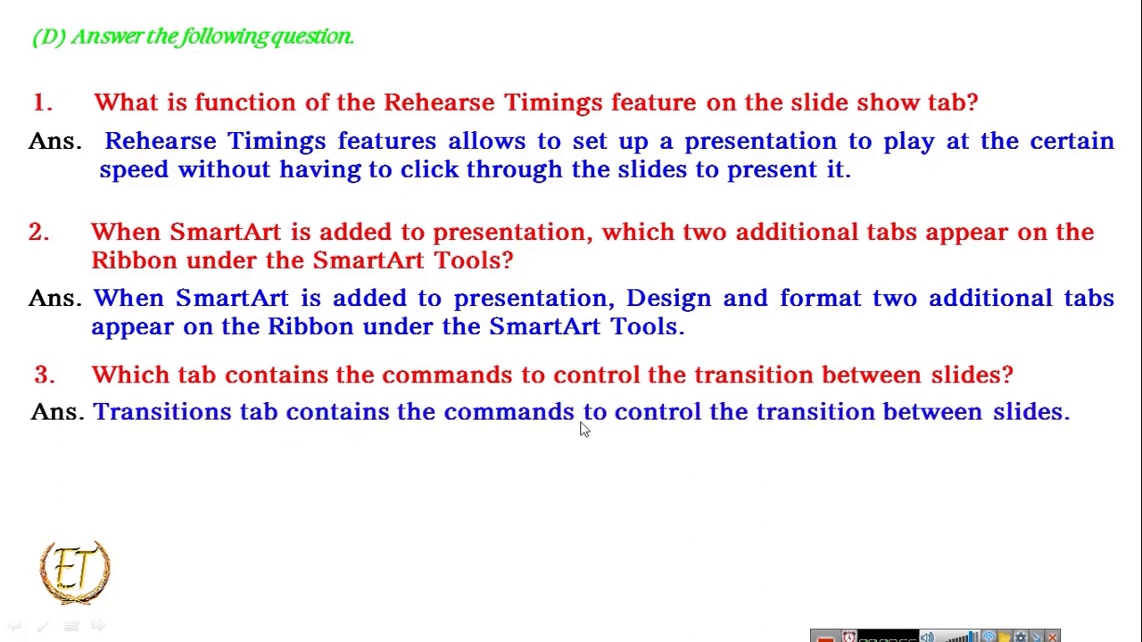
click(1011, 429)
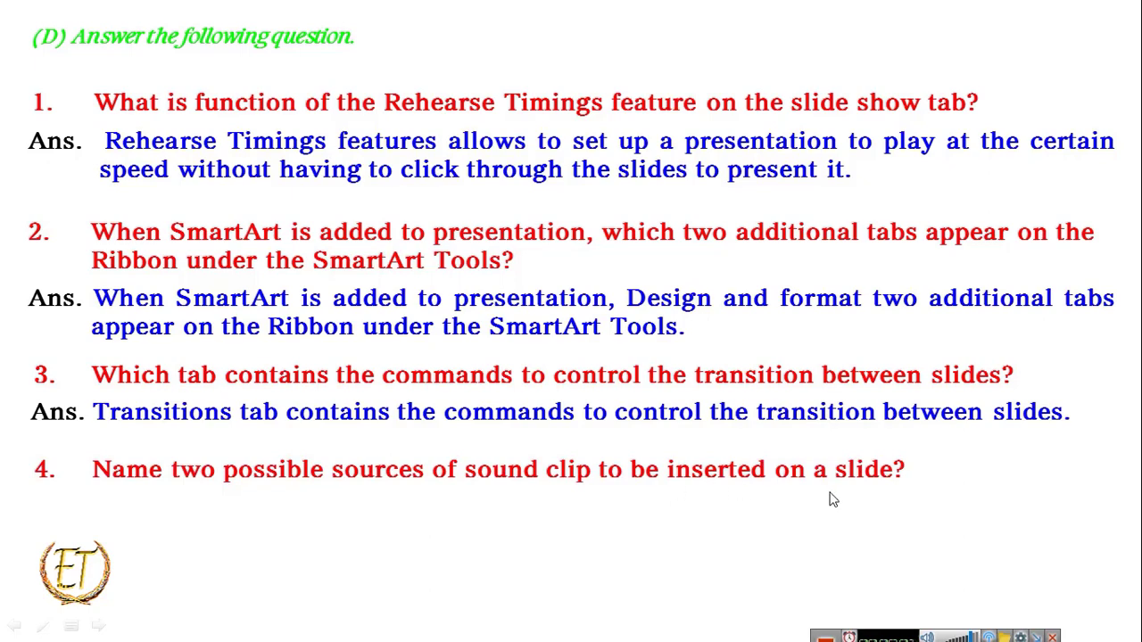
key(alt+Tab)
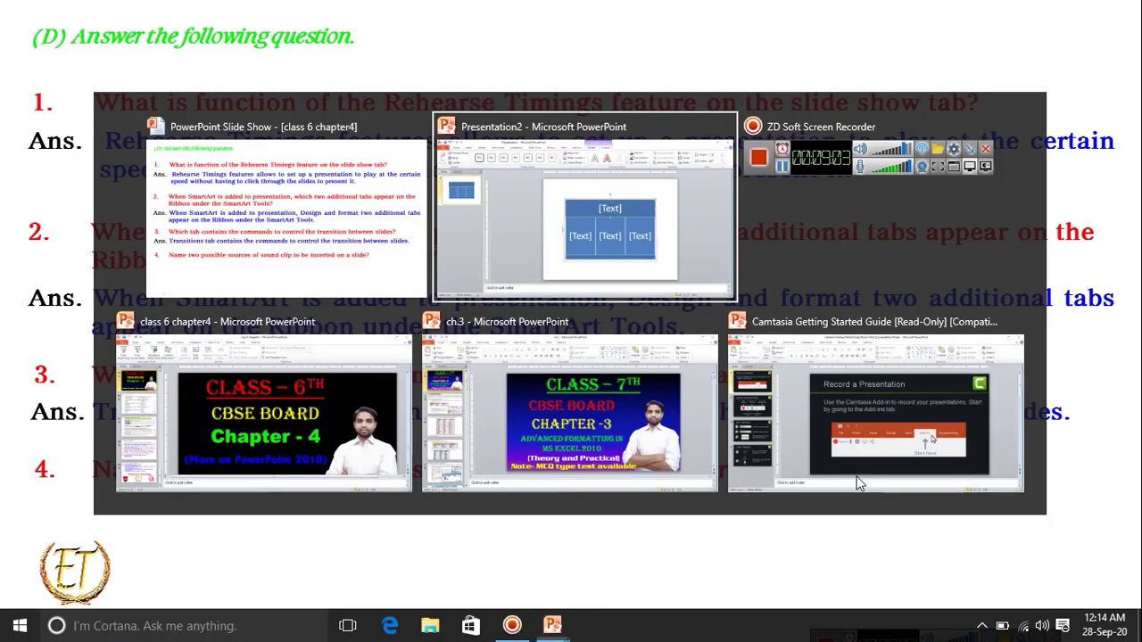
click(694, 157)
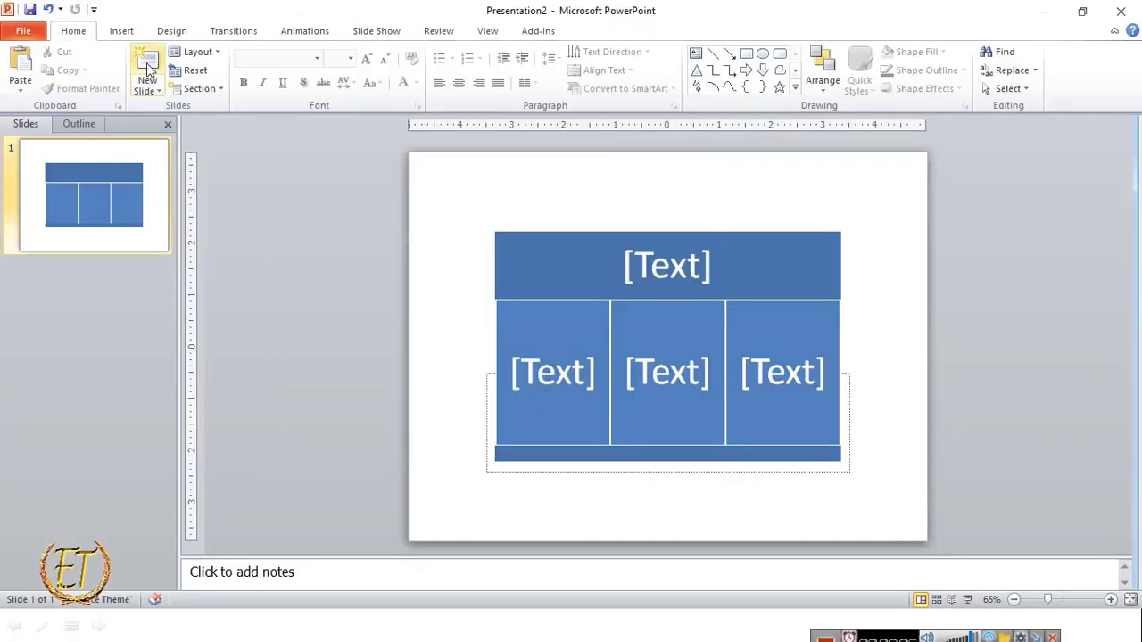
click(122, 32)
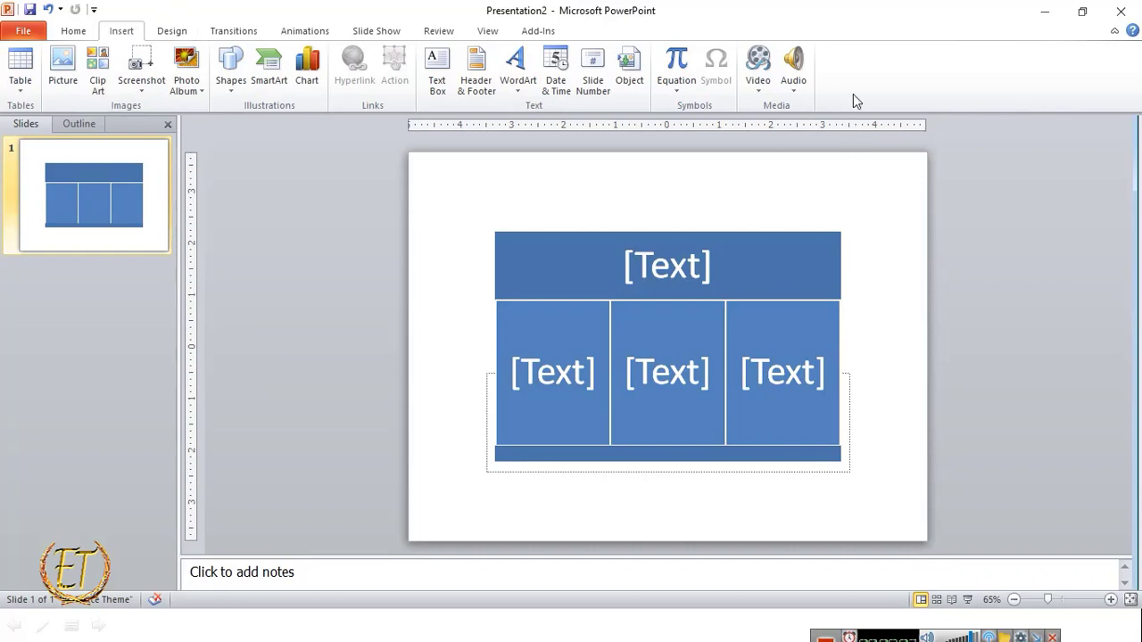
click(793, 92)
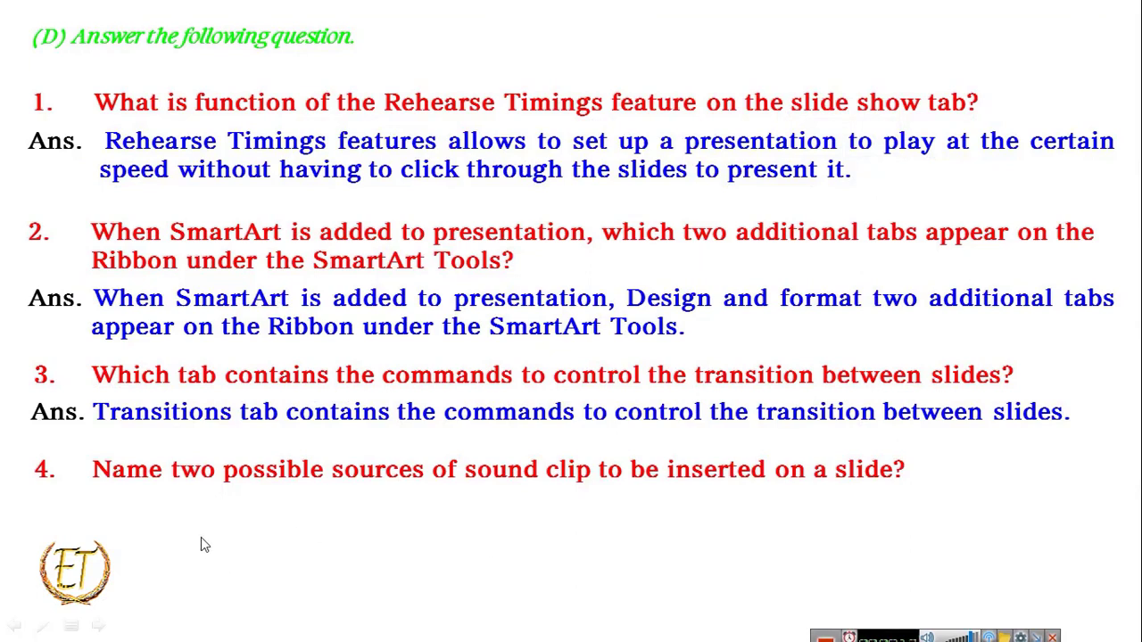
Step: Reveal answer 4, move to the final slide, and bring in the 'Thank you watching' message
click(200, 537)
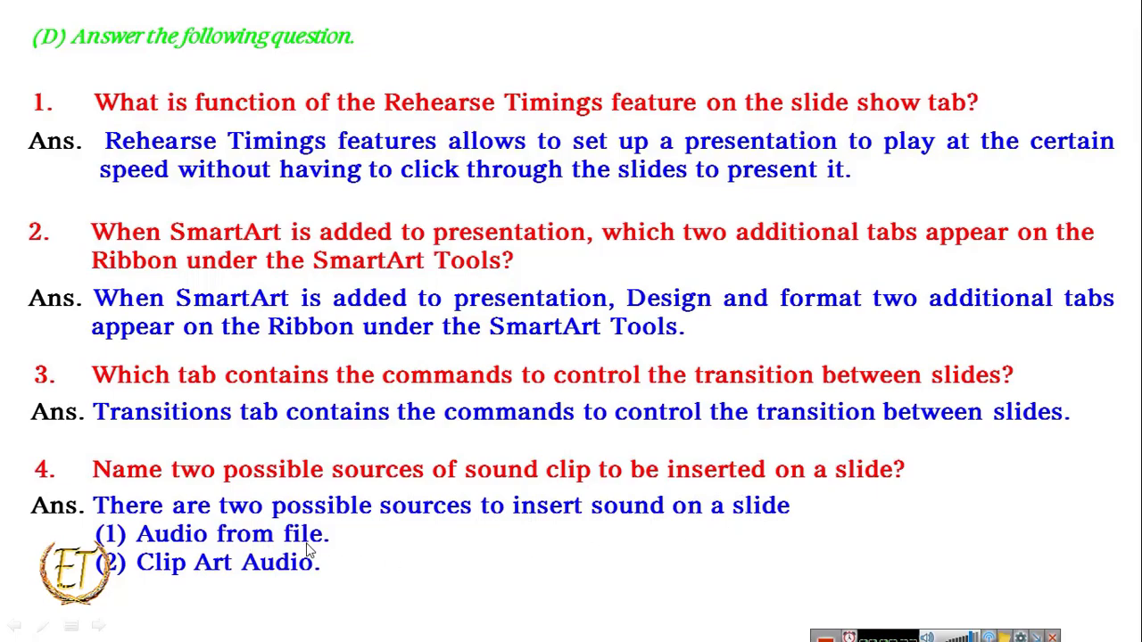
click(408, 569)
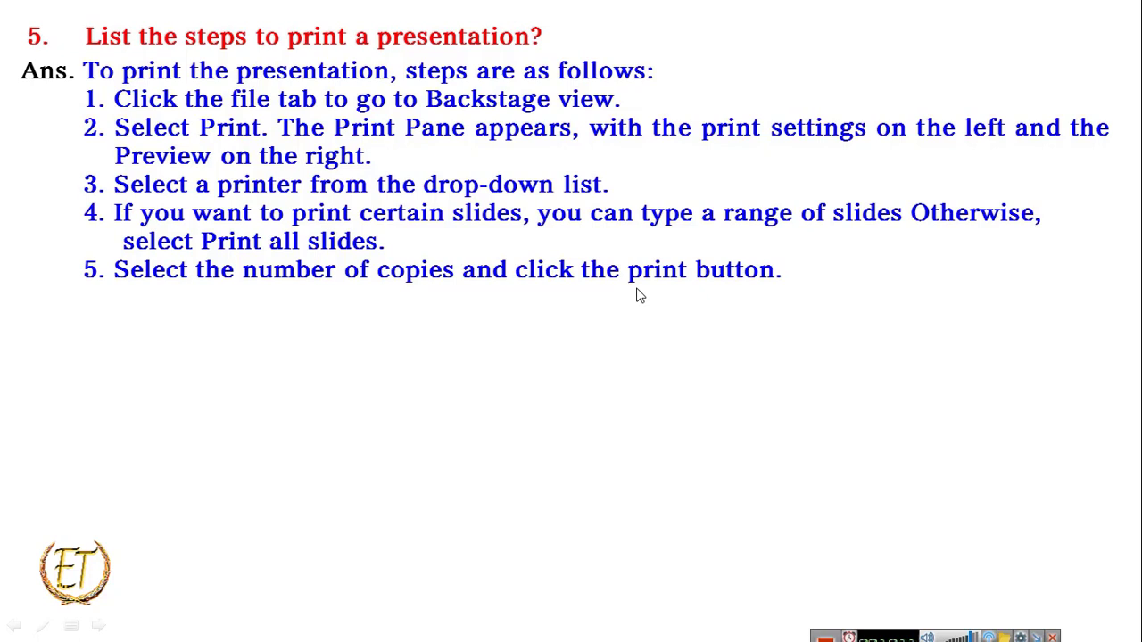
click(642, 312)
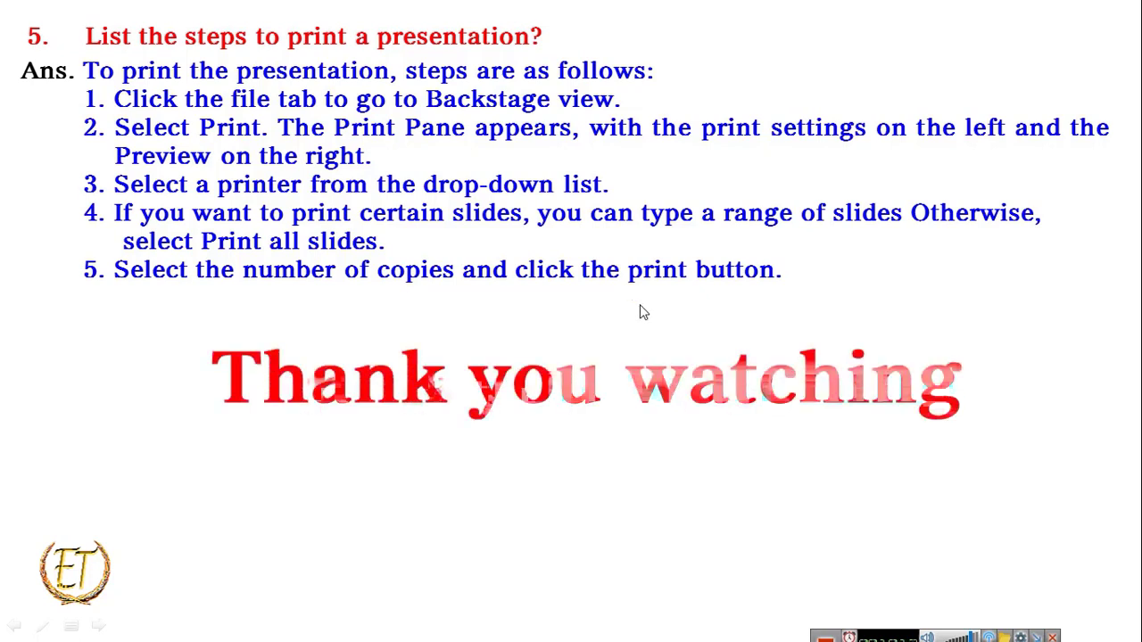